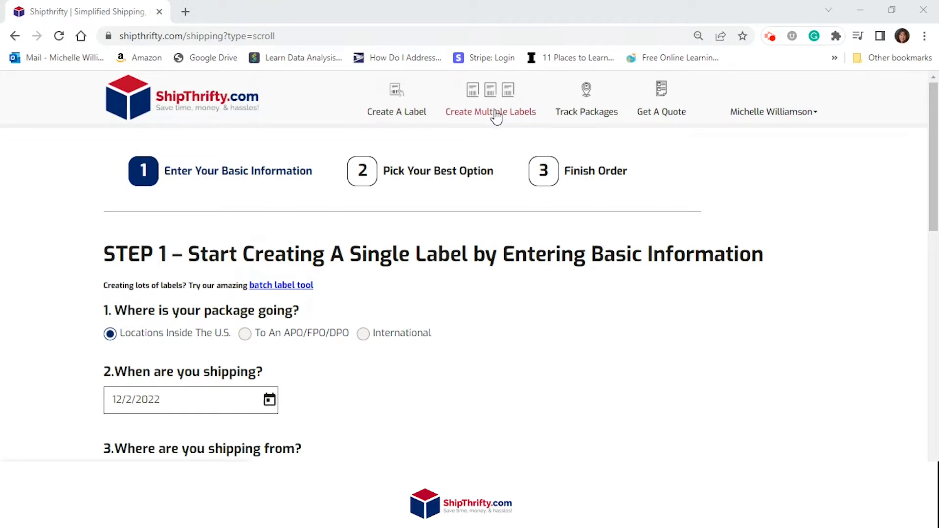
Step: Open the multiple-label creation page and set the shipping destination to Ship to APO/FPO/DPO
left_click(811, 116)
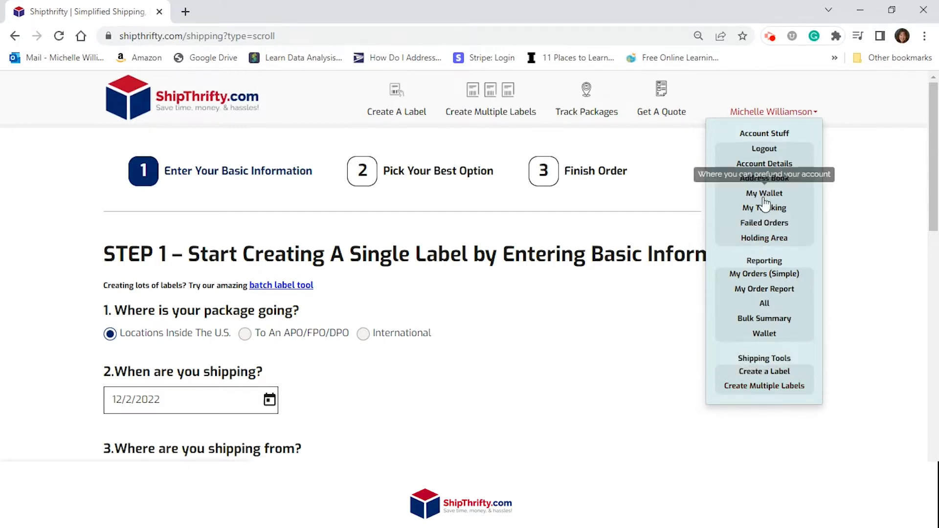
left_click(785, 389)
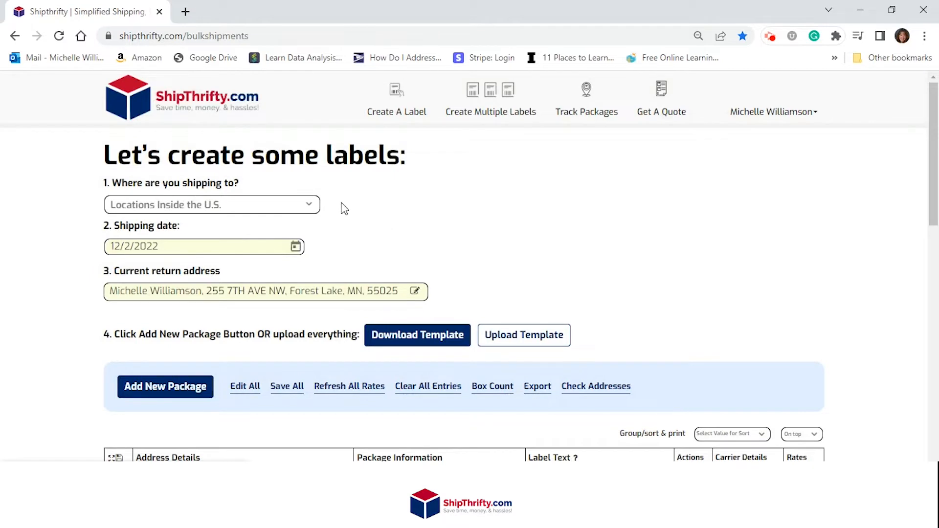
left_click(306, 204)
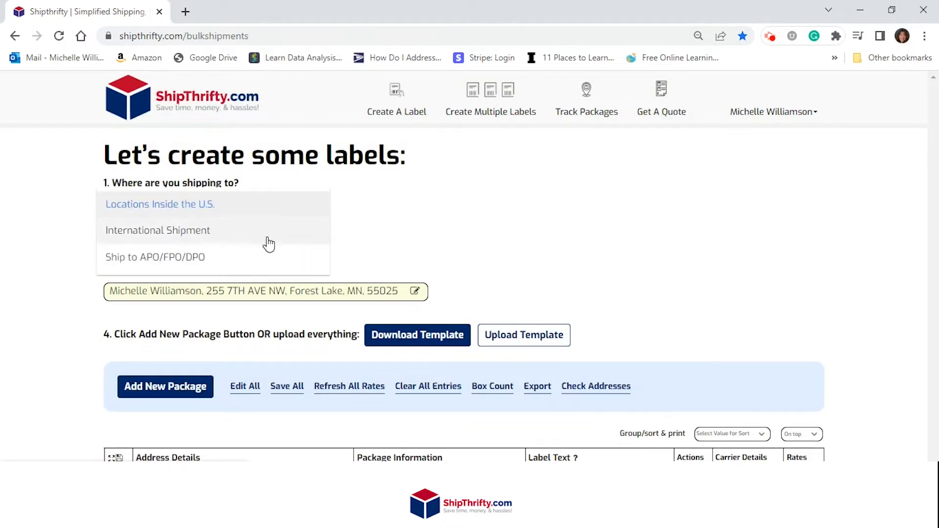
left_click(258, 253)
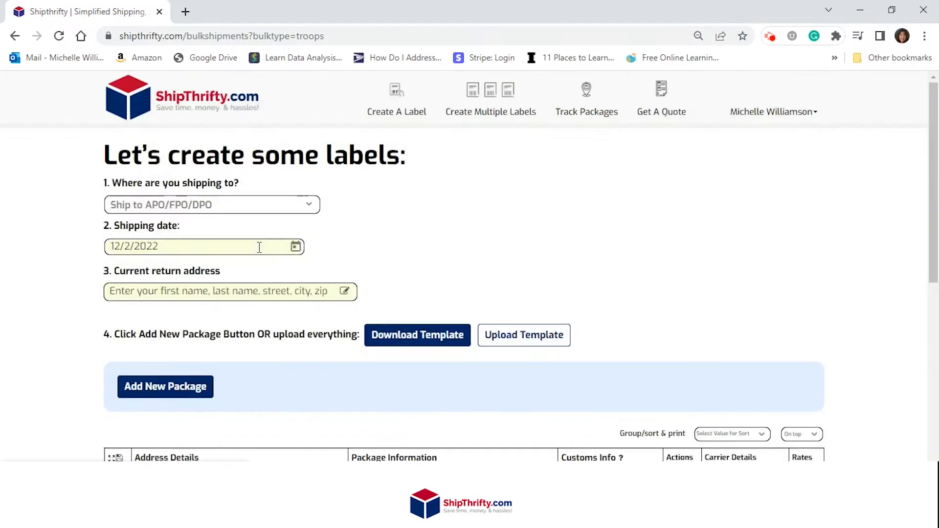
Step: Add a new package and fill in its recipient with the first saved address from the address book
scroll(472, 254, "down", 1)
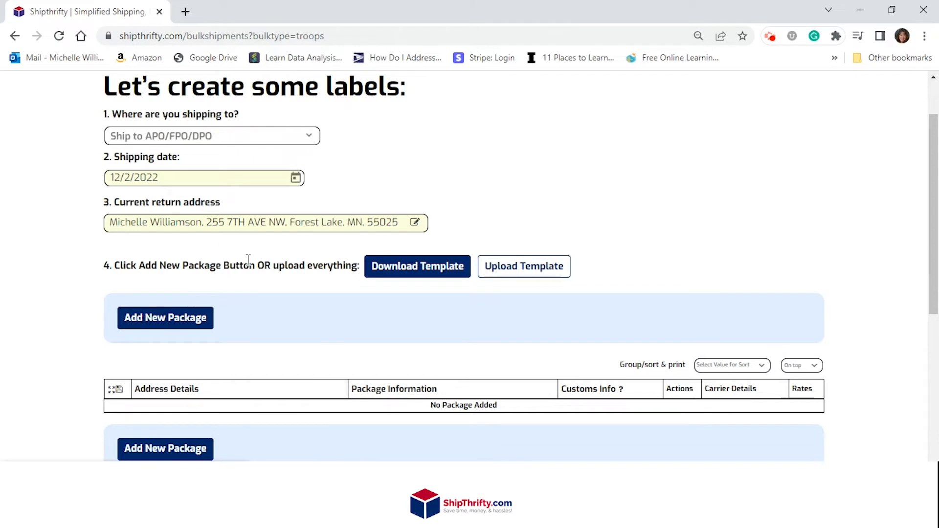
left_click(446, 276)
scroll(506, 309, "down", 1)
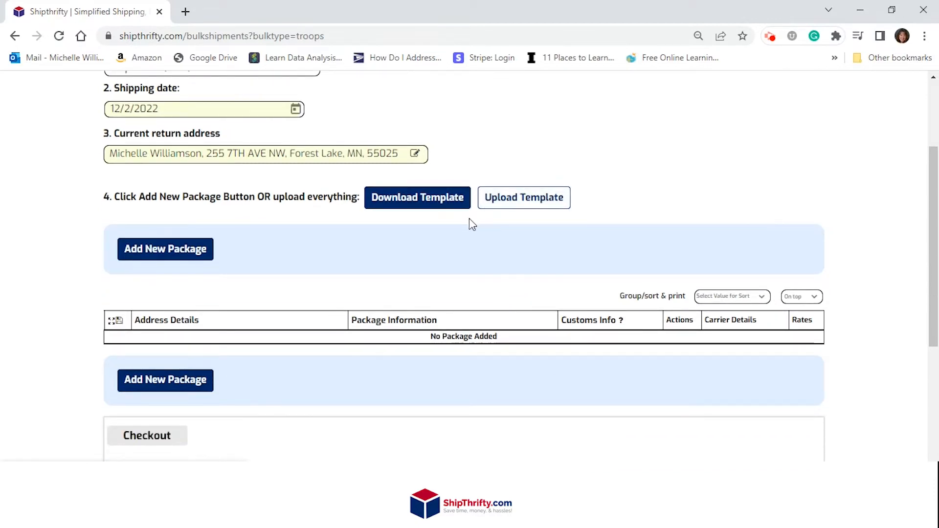
left_click(163, 253)
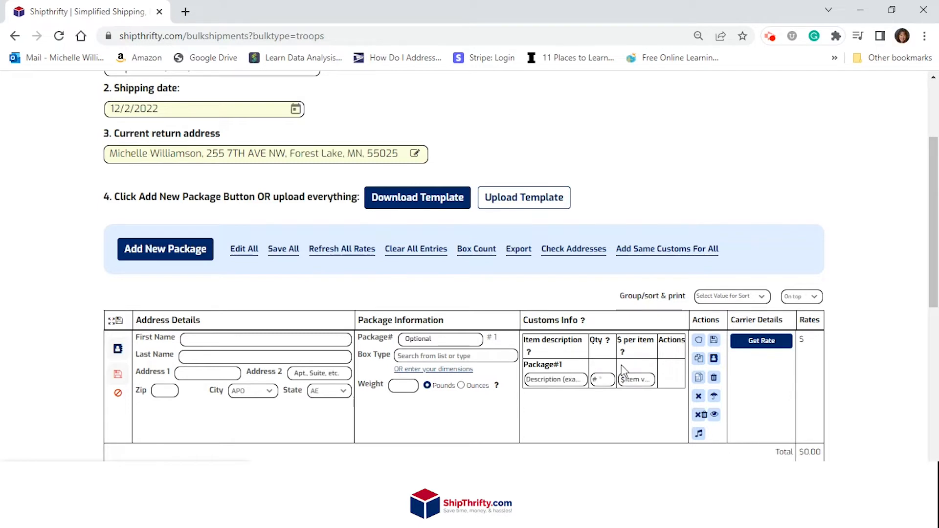
left_click(120, 356)
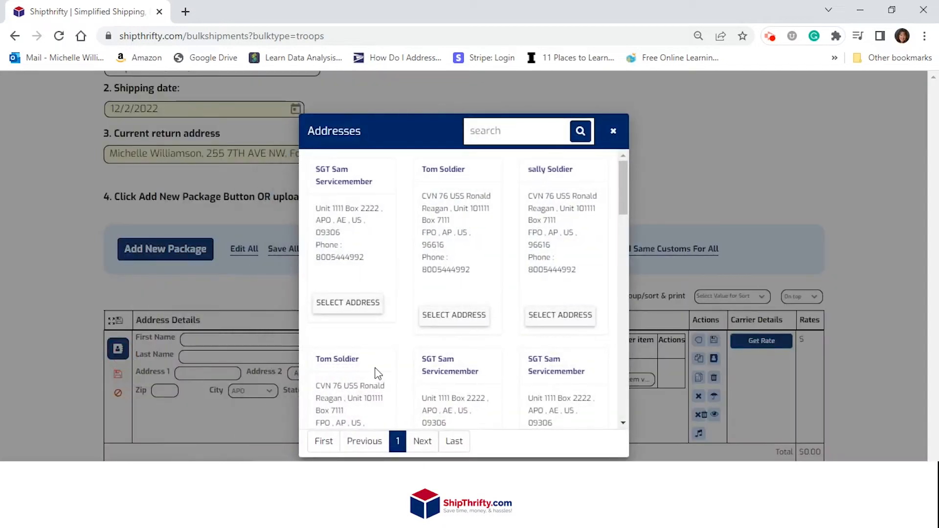
left_click(361, 311)
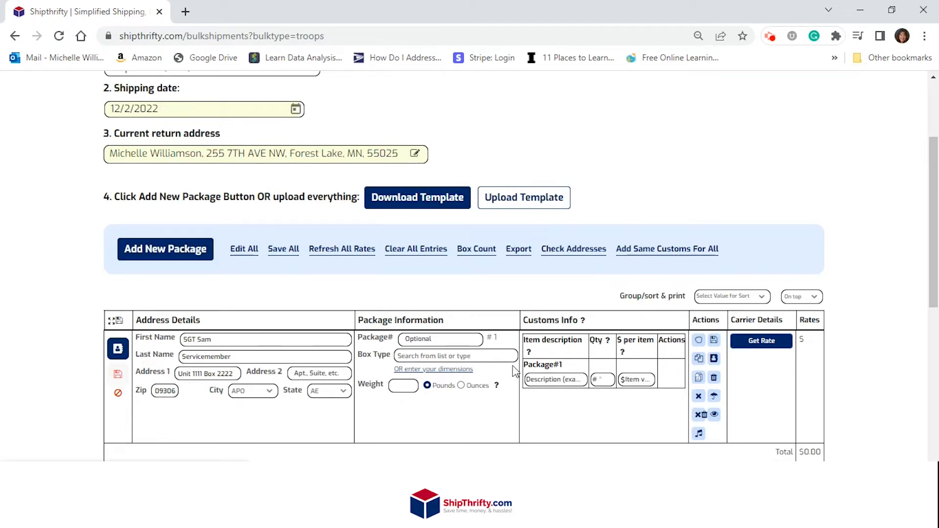
Step: Give package 1 custom box dimensions of 5 x 5 x 5 inches instead of a listed box type
left_click(485, 359)
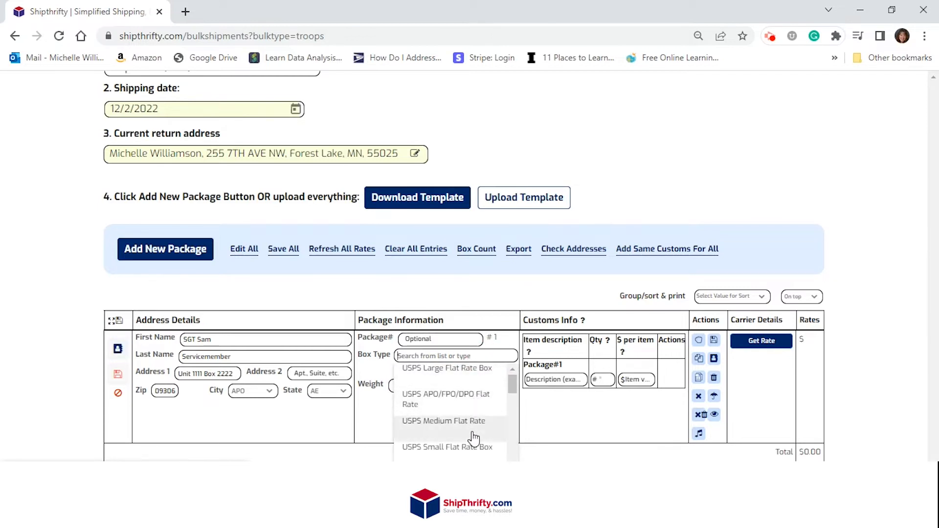
left_click(383, 374)
left_click(424, 370)
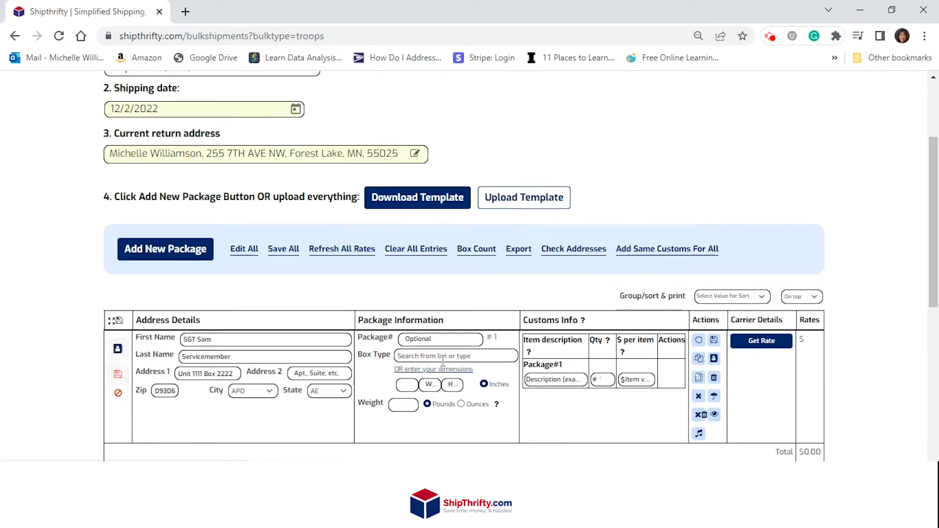
type("5")
key("Tab")
type("5")
key("Tab")
type("5")
Step: Set package 1's weight to 10 pounds
left_click(406, 402)
type("112")
key("BackSpace")
key("BackSpace")
type("0")
Step: Enter Oreos as package 1's first customs item, with quantity 3 at $3 per item
left_click(551, 378)
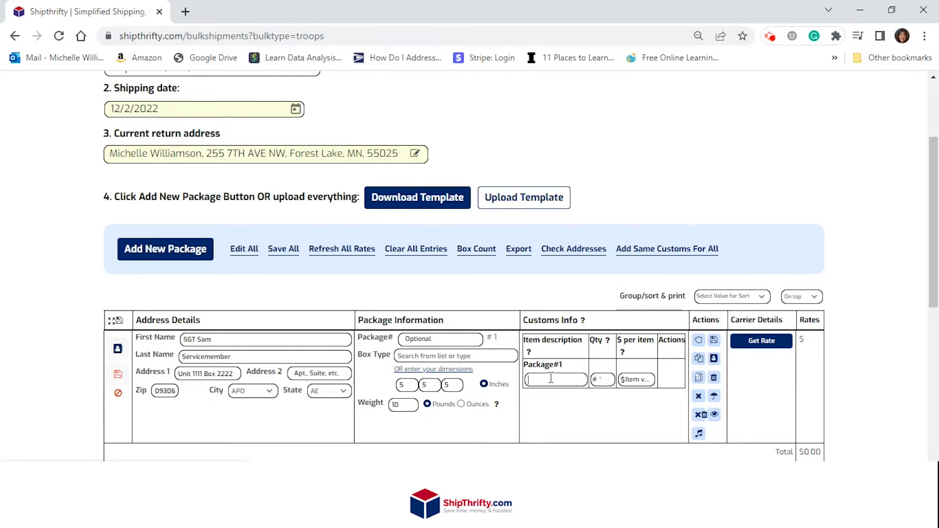
type("Oreos")
key("Tab")
type("3")
key("Tab")
type("3")
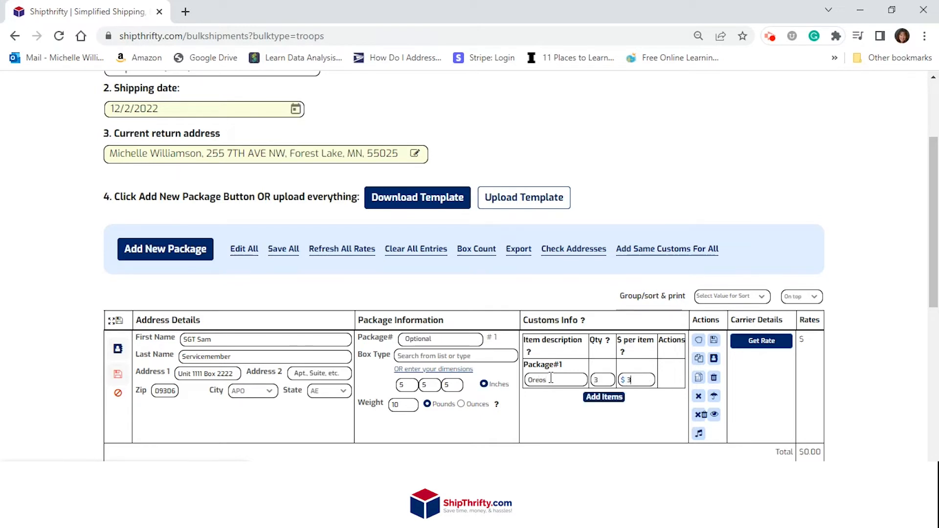
Step: Add a second customs item, Black socks, to package 1 with quantity 2 at $2 per item
left_click(604, 397)
left_click(568, 394)
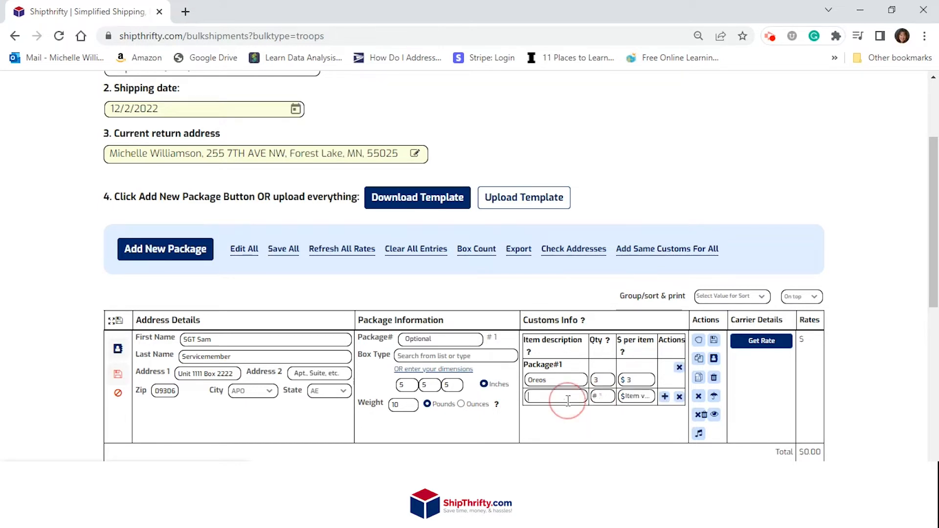
type("Black socks")
key("Tab")
type("2")
key("Tab")
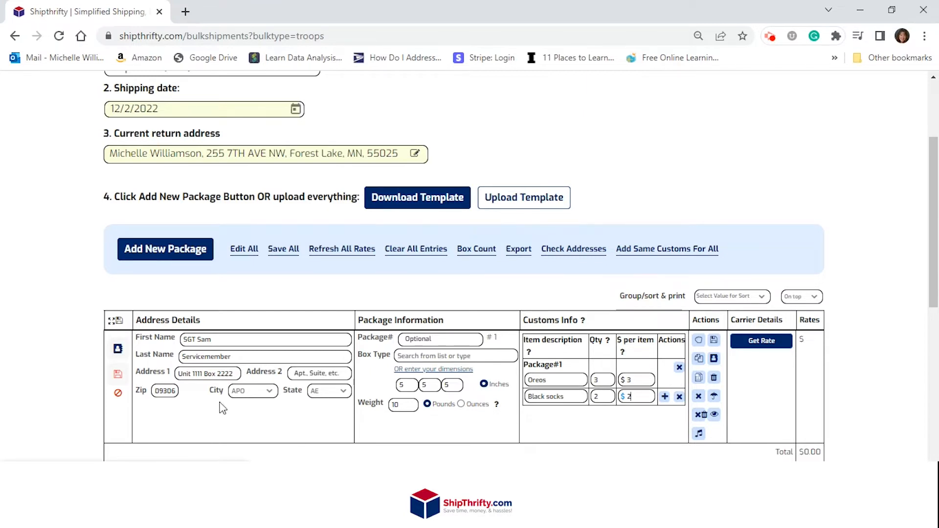
Step: Review the military restrictions for the package's ZIP code, close them, and find the Military Restrictions link in the page footer
left_click(118, 394)
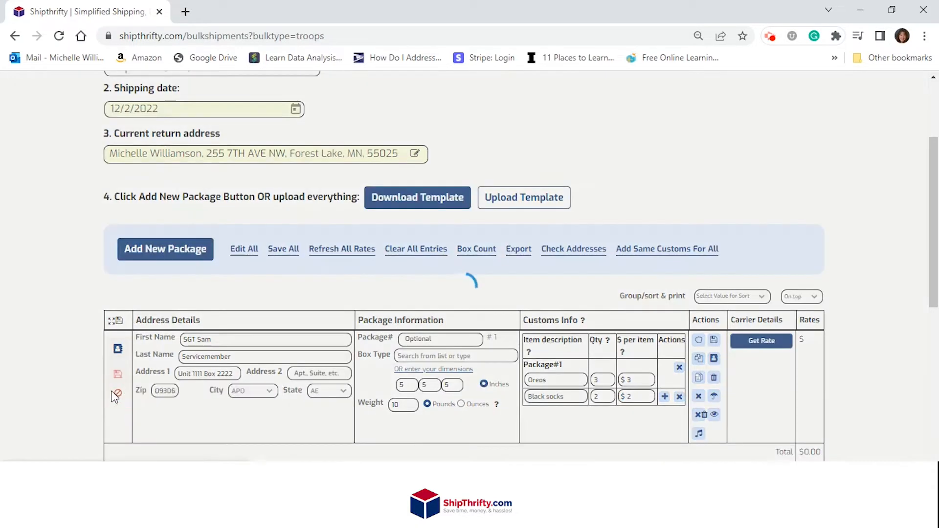
scroll(379, 236, "down", 2)
scroll(379, 236, "down", 1)
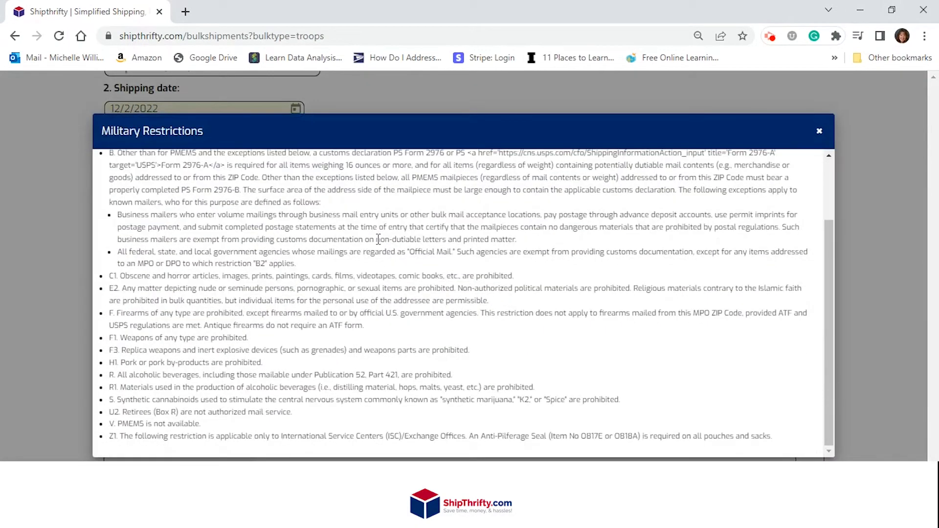
scroll(377, 239, "up", 2)
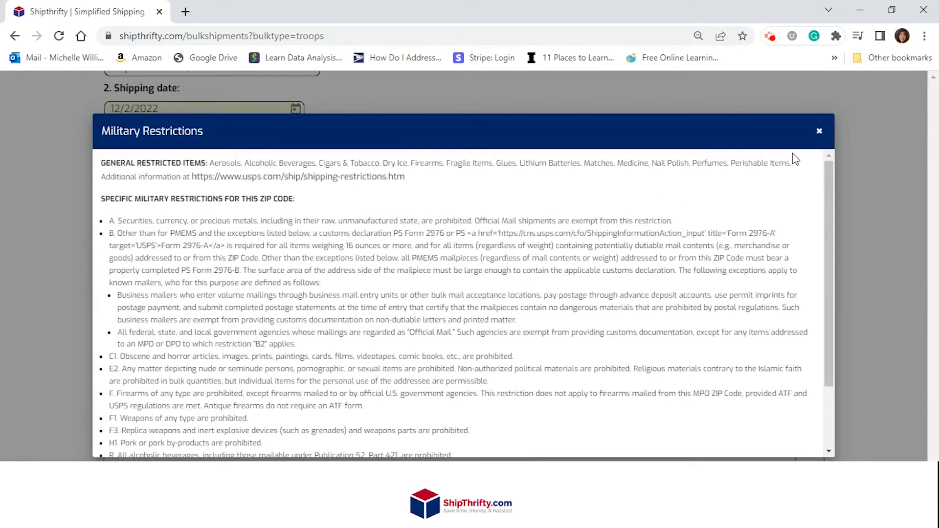
left_click(817, 133)
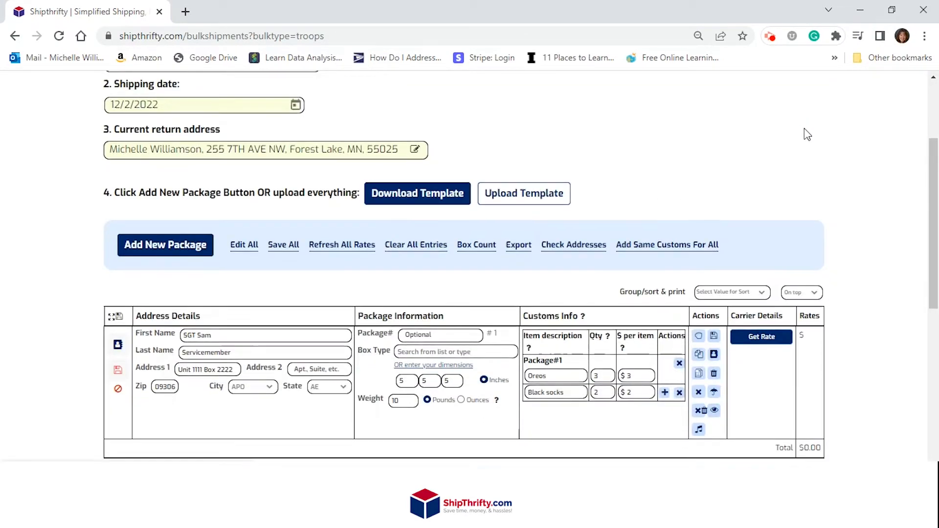
scroll(804, 129, "down", 3)
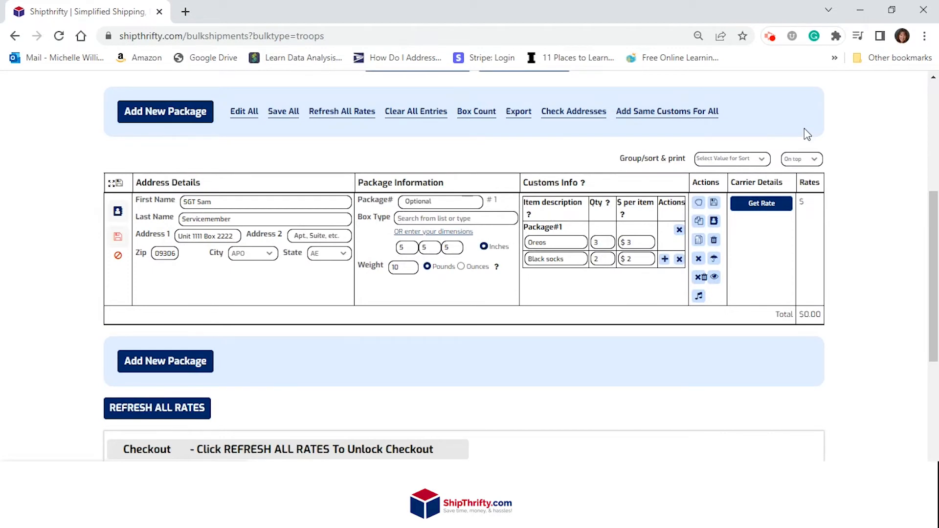
scroll(804, 128, "down", 6)
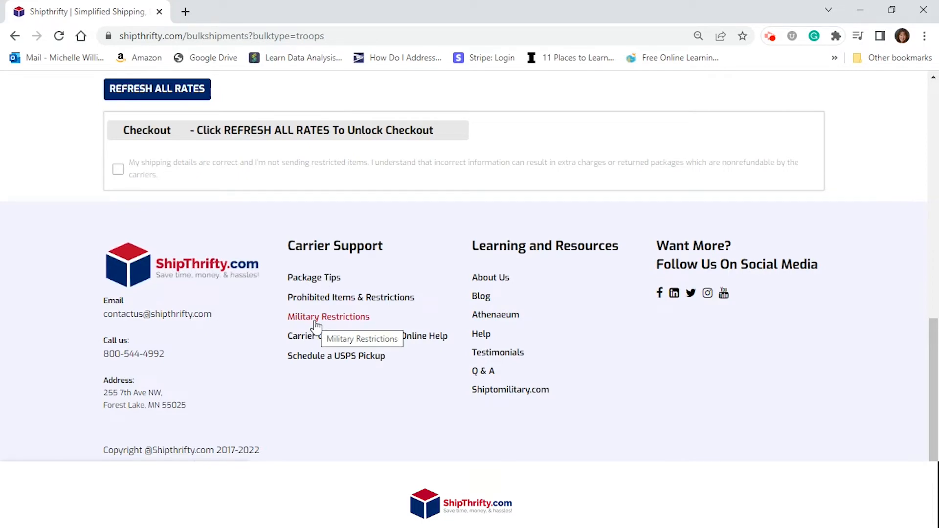
scroll(315, 325, "up", 10)
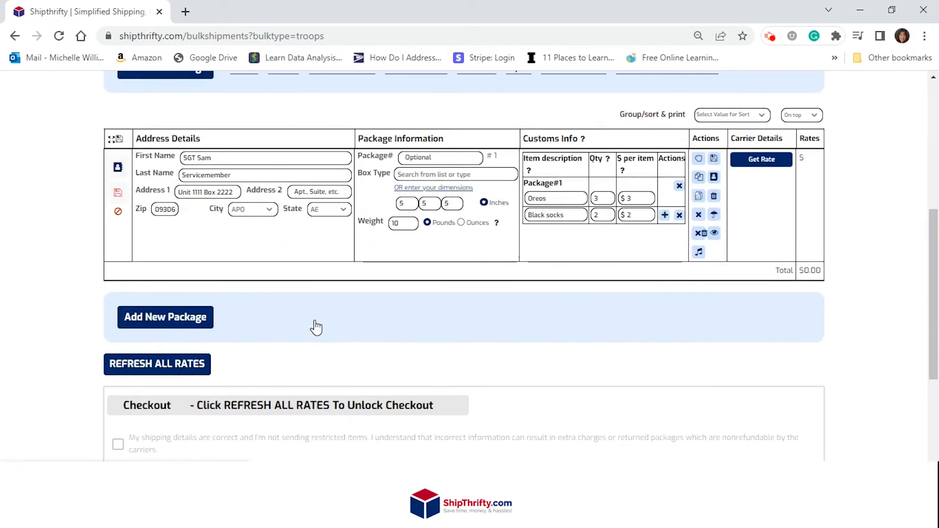
Step: Make 3 copies of package 1, added to the end of the order
scroll(332, 317, "down", 1)
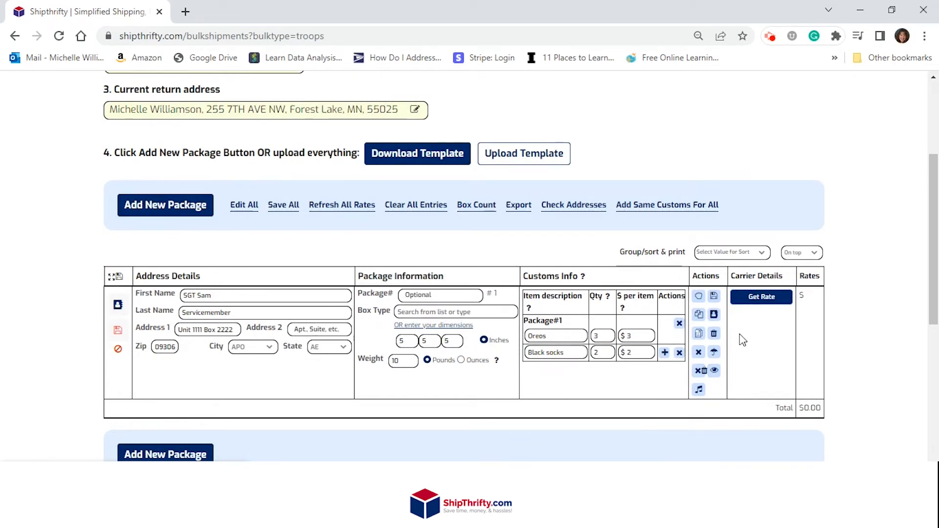
left_click(699, 314)
left_click(462, 259)
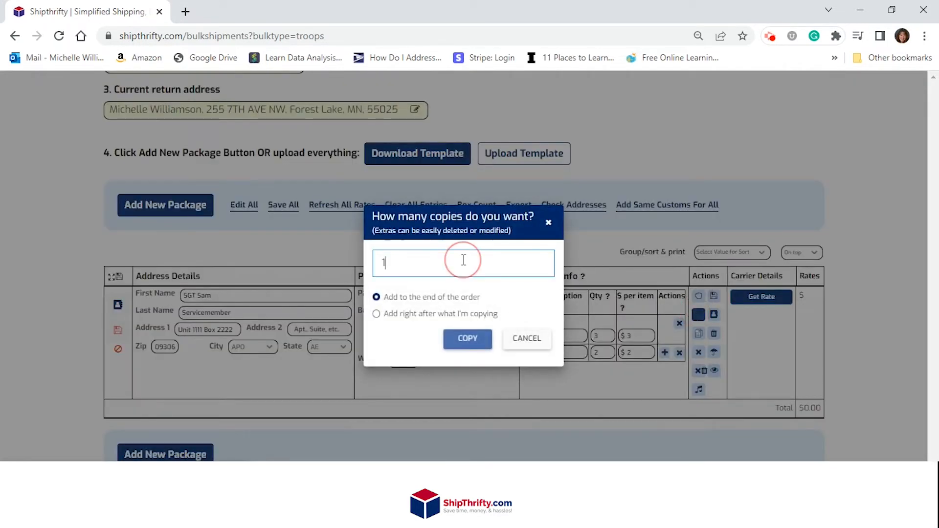
type("3")
left_click(460, 339)
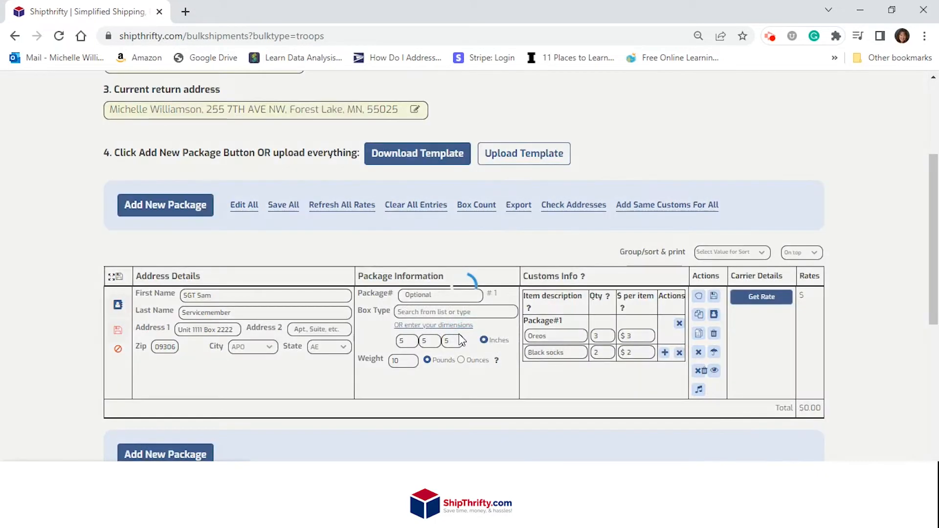
scroll(566, 341, "down", 2)
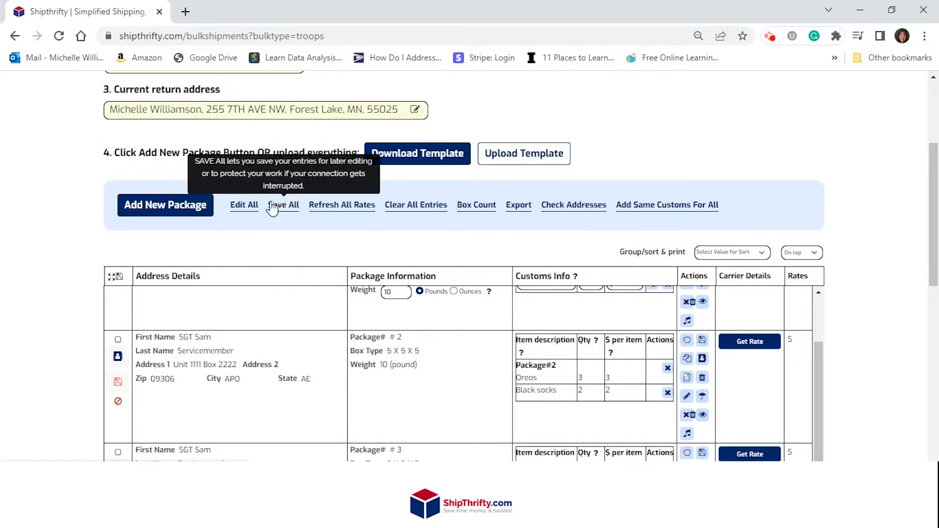
Step: Make all packages editable and set package 2's weight to 15 pounds
left_click(242, 210)
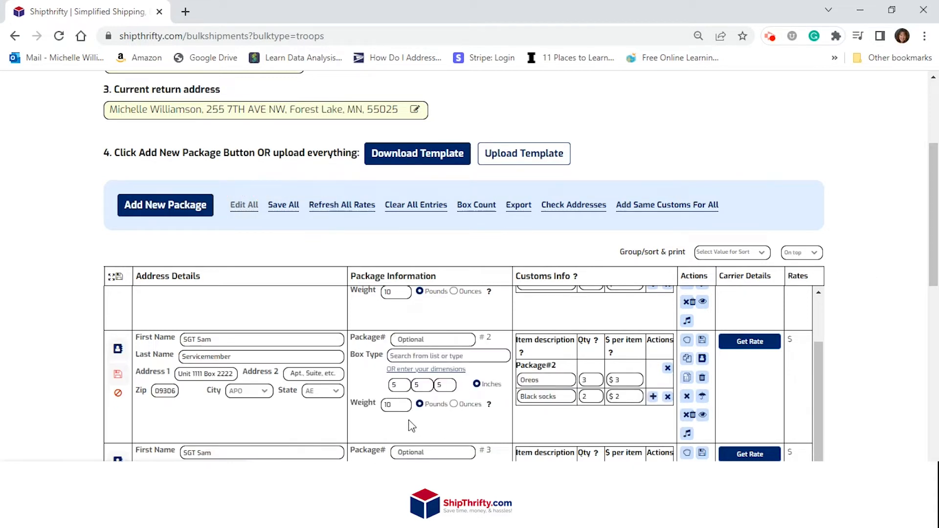
left_click(397, 403)
Step: Replace package 2's Black socks customs item with Books and puzzle, quantity 4 at $2 per item
left_click(668, 397)
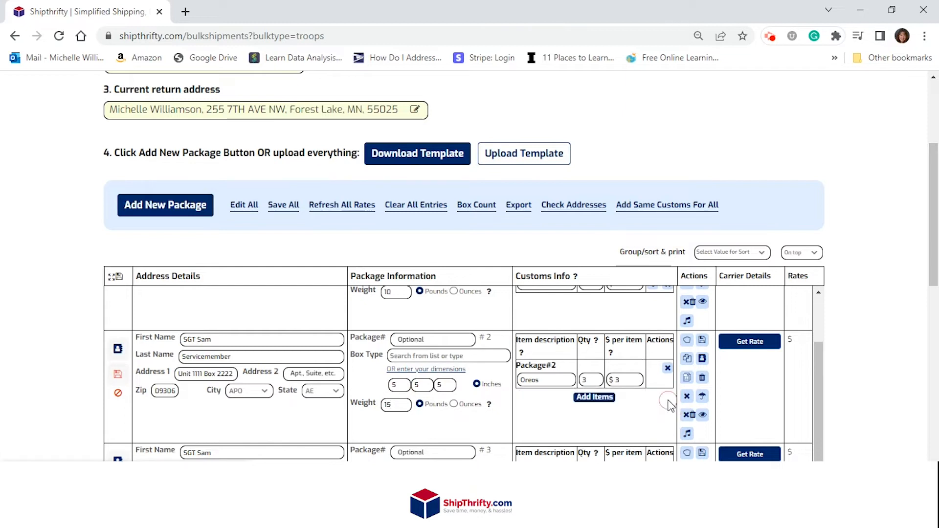
left_click(594, 397)
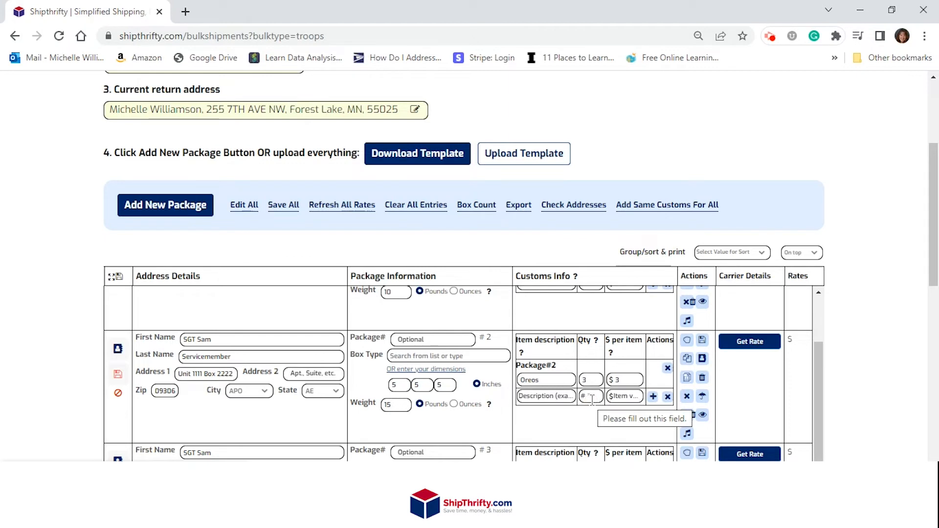
left_click(558, 391)
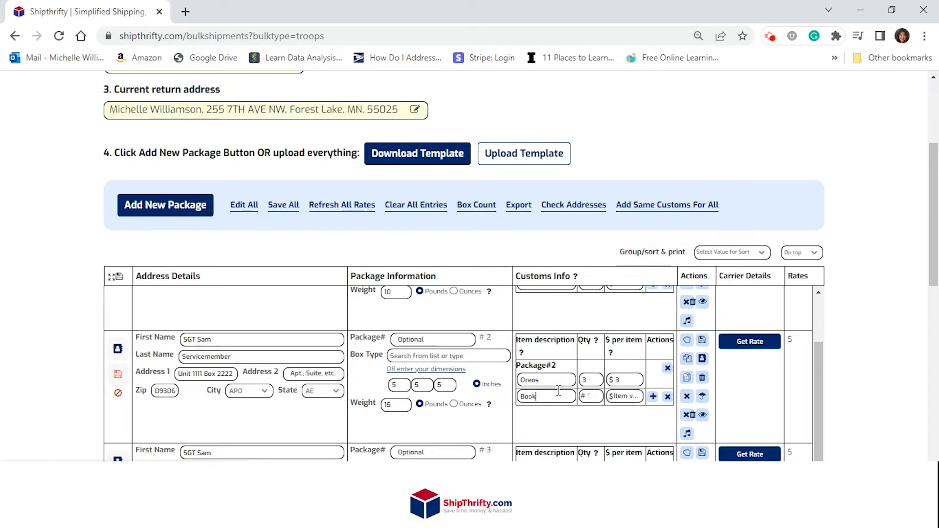
type("Books and puzzle")
key("Tab")
type("4")
key("Tab")
type("2")
scroll(859, 404, "down", 3)
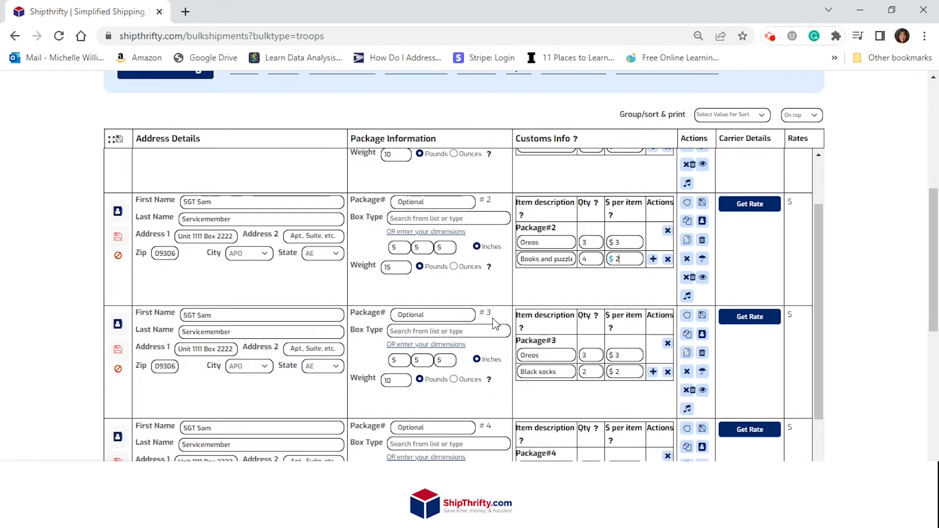
scroll(509, 329, "down", 2)
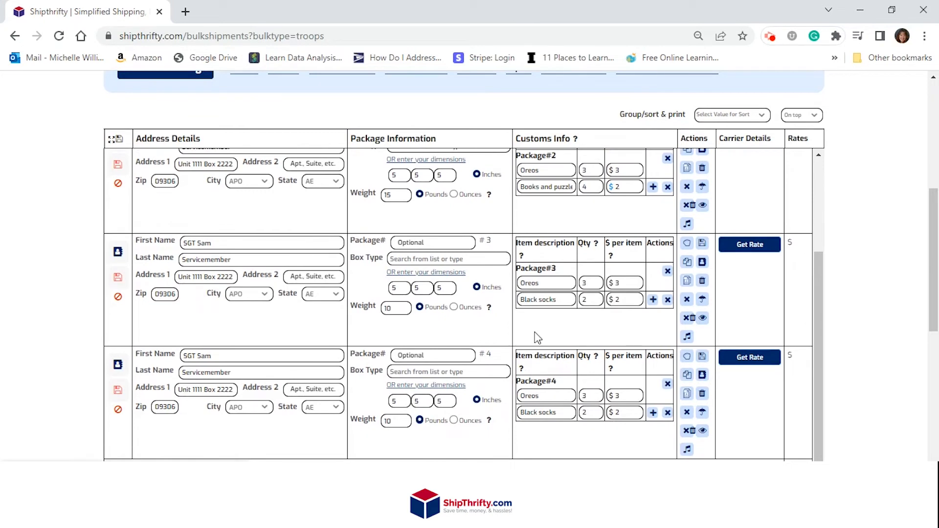
scroll(609, 359, "up", 3)
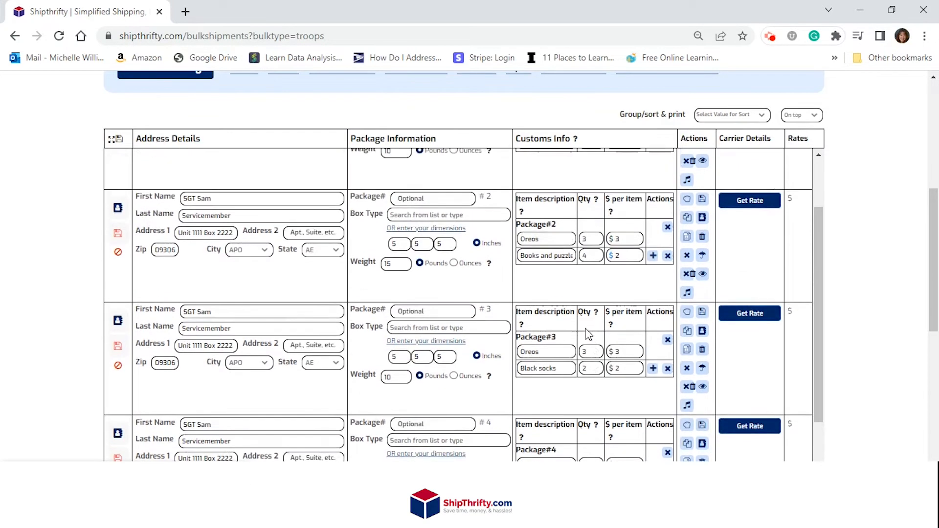
scroll(609, 360, "down", 3)
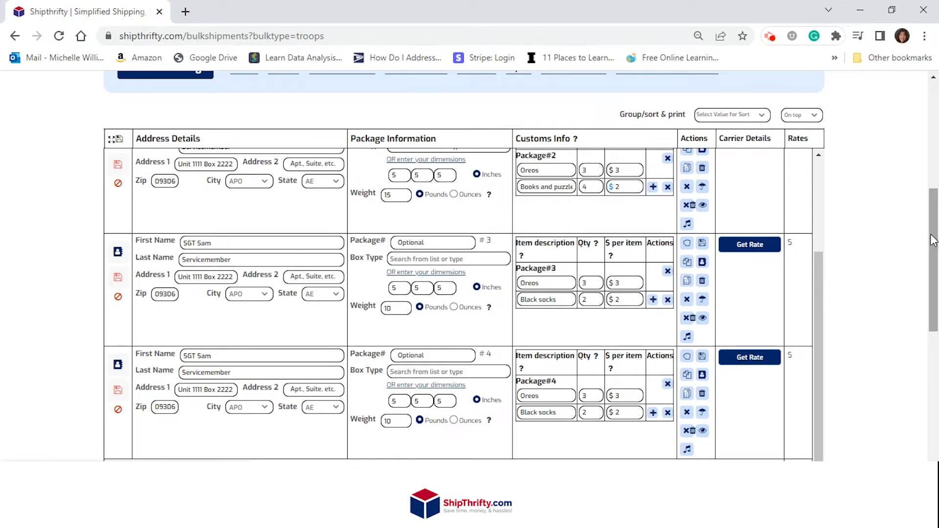
left_click_drag(932, 232, 937, 280)
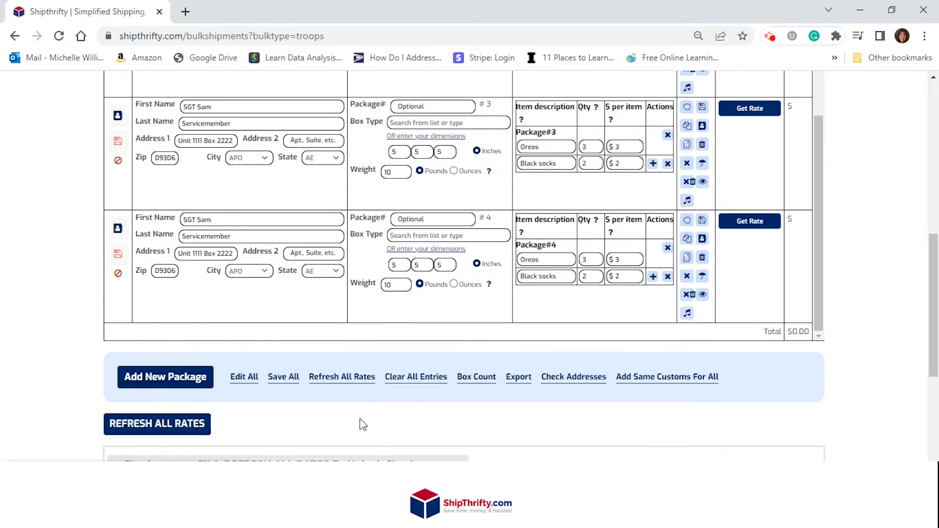
Step: Save all packages, and replace package 4's recipient with the second saved address from the address book
left_click(283, 377)
left_click(122, 233)
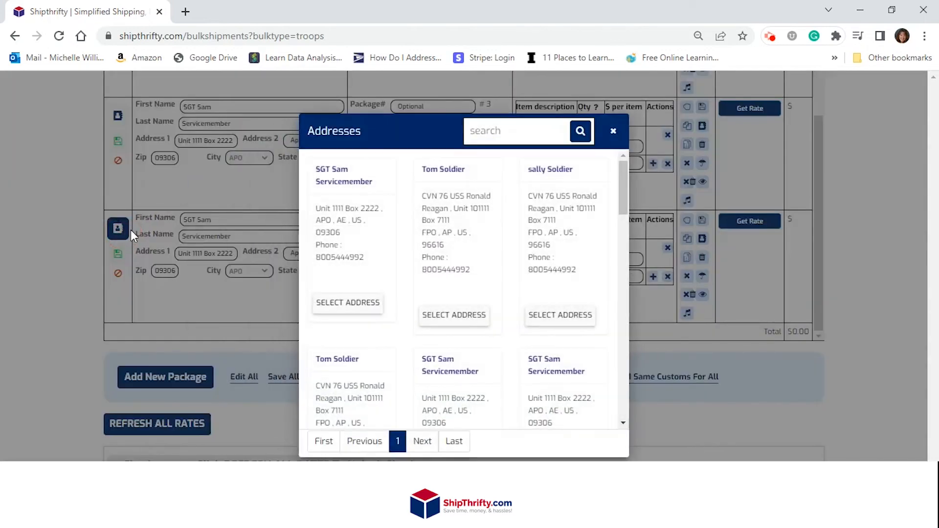
left_click(453, 315)
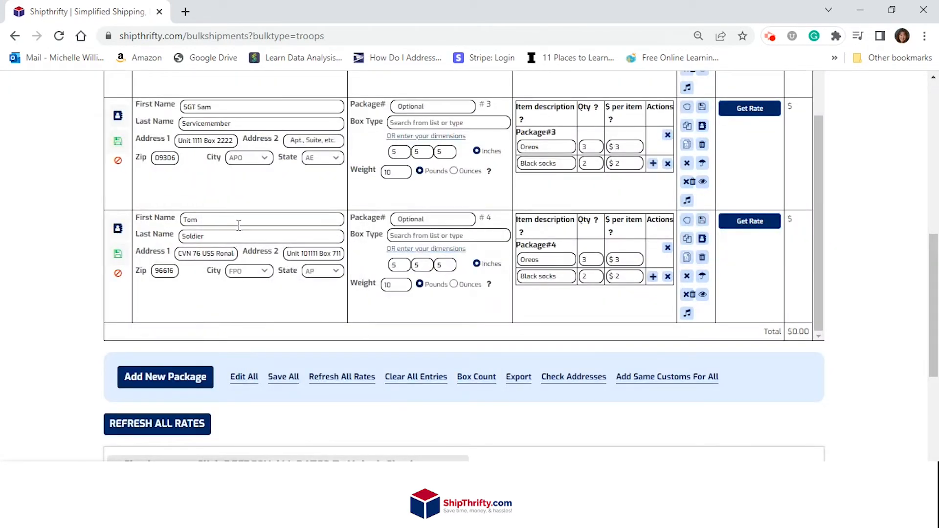
Step: Delete package 4 from the order
scroll(240, 228, "up", 1)
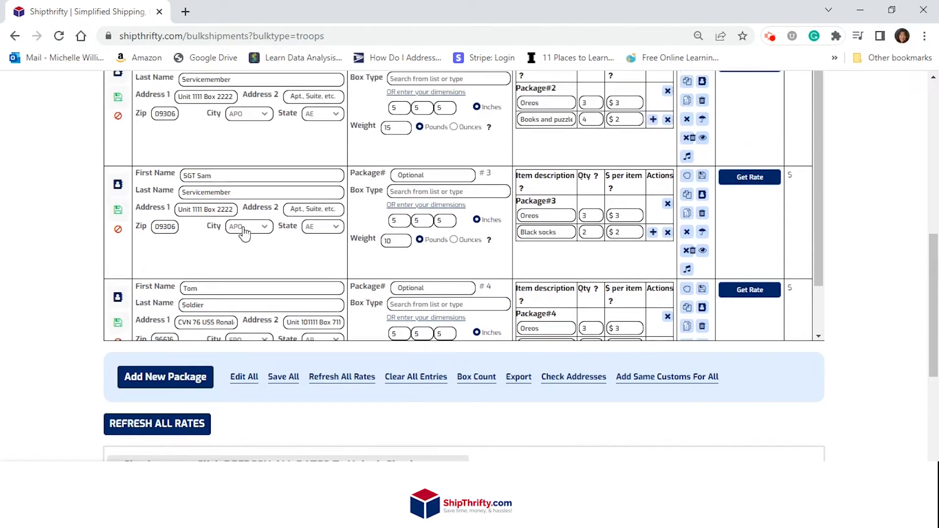
scroll(283, 221, "down", 1)
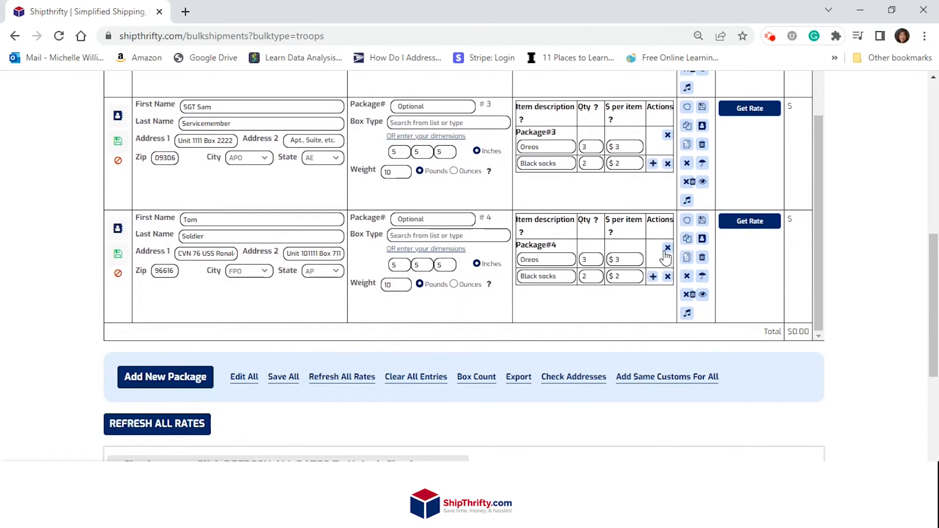
left_click(702, 257)
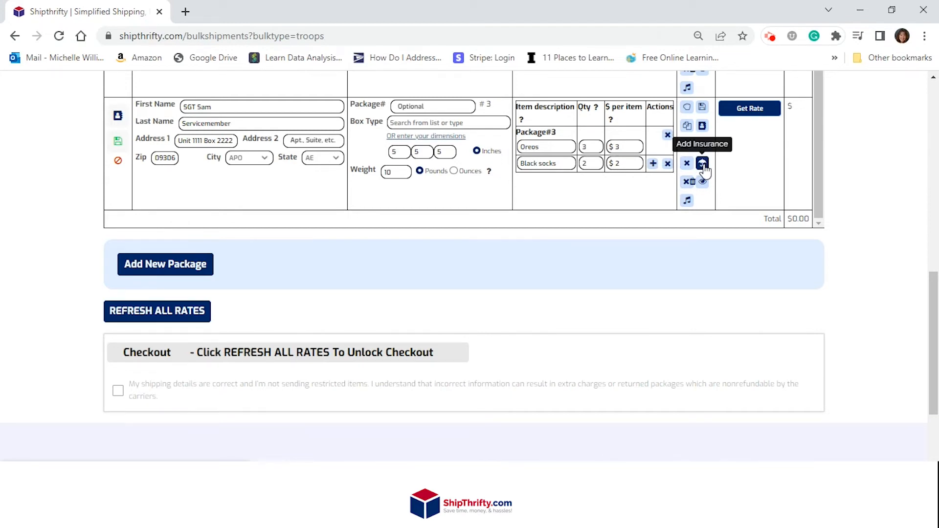
Step: Bulk delete the shipments from package 2 through package 3
scroll(731, 175, "up", 1)
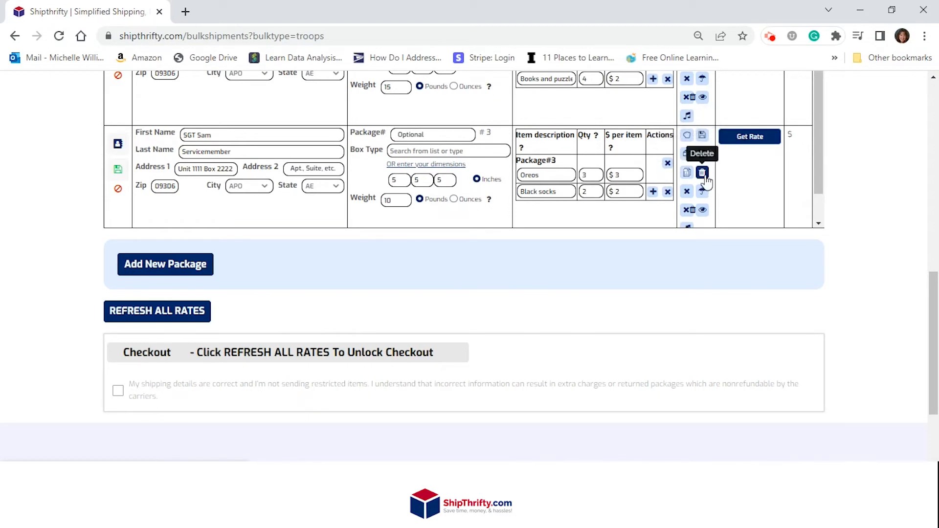
left_click(688, 212)
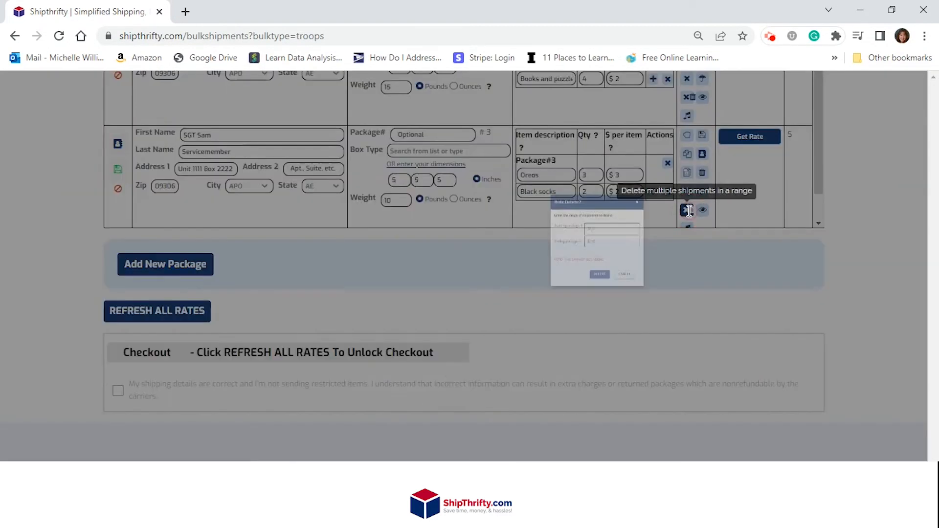
left_click(513, 253)
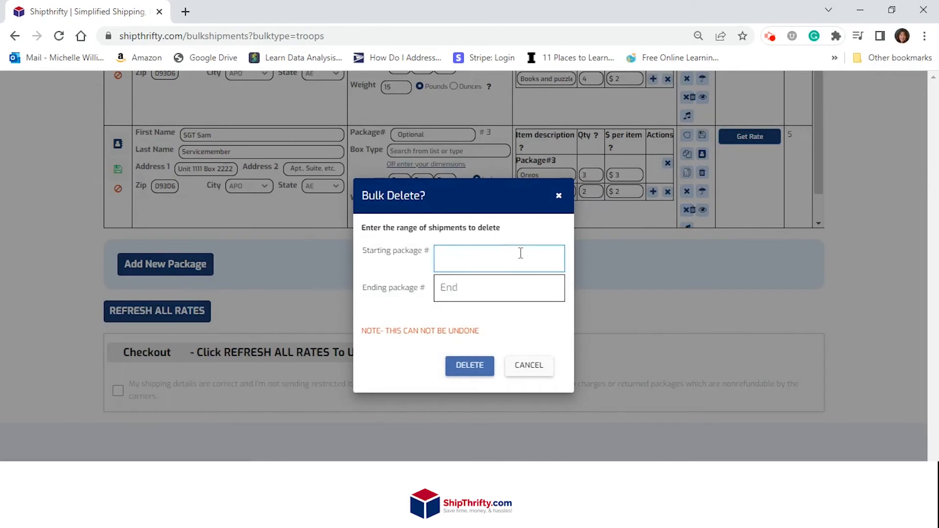
type("2")
left_click(520, 287)
type("3")
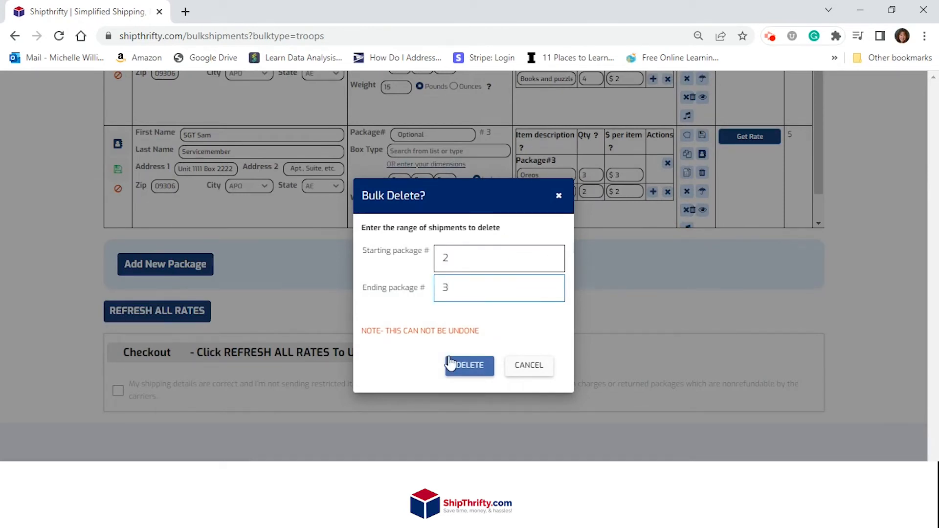
left_click(466, 368)
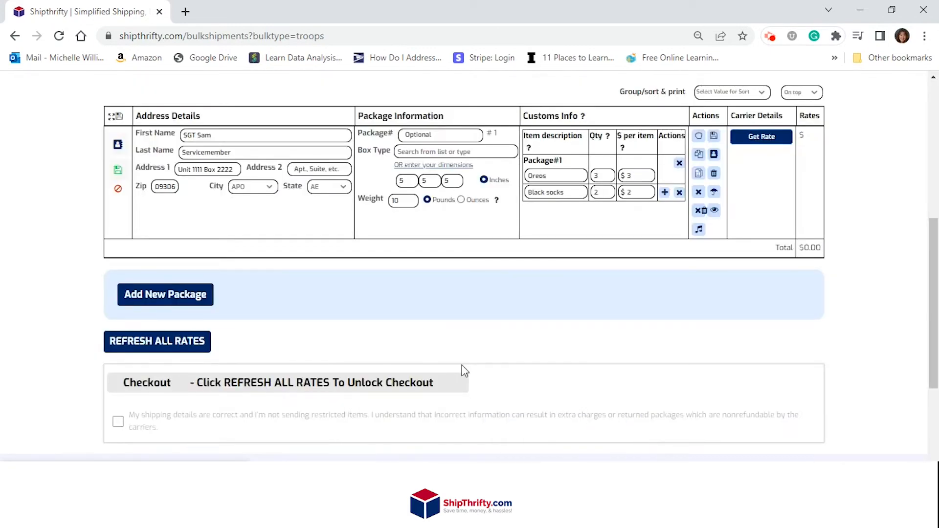
Step: Copy package 1 to the second and third saved recipients, shipping 1 and 5 boxes respectively, and add them to the bulk order
scroll(463, 368, "up", 4)
scroll(496, 373, "down", 3)
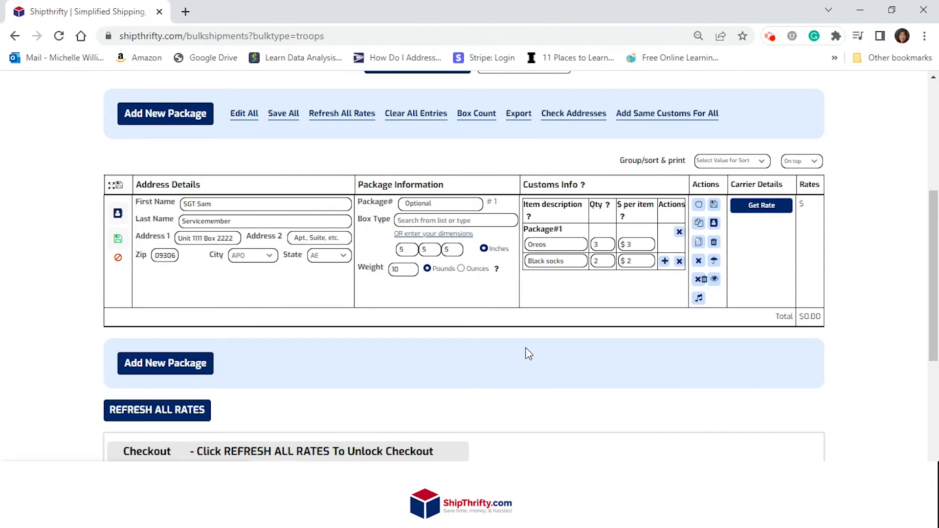
left_click(699, 242)
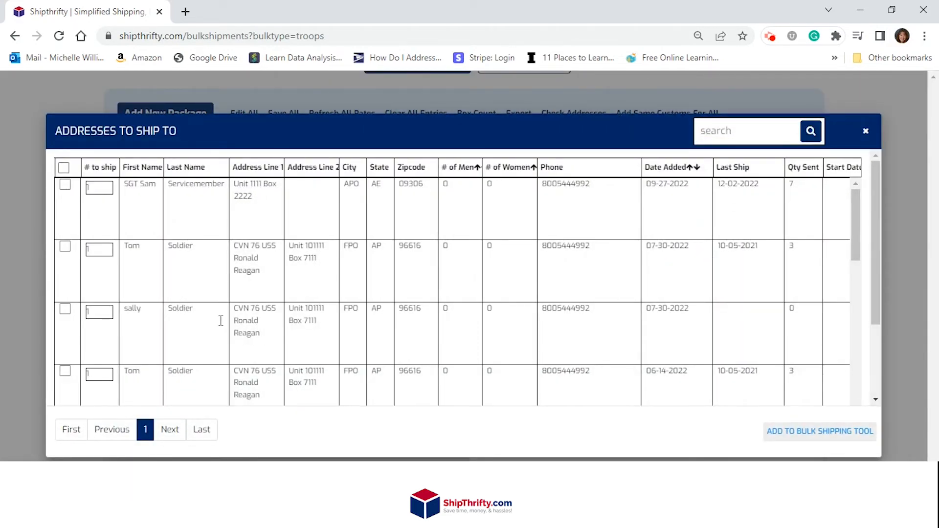
left_click(64, 246)
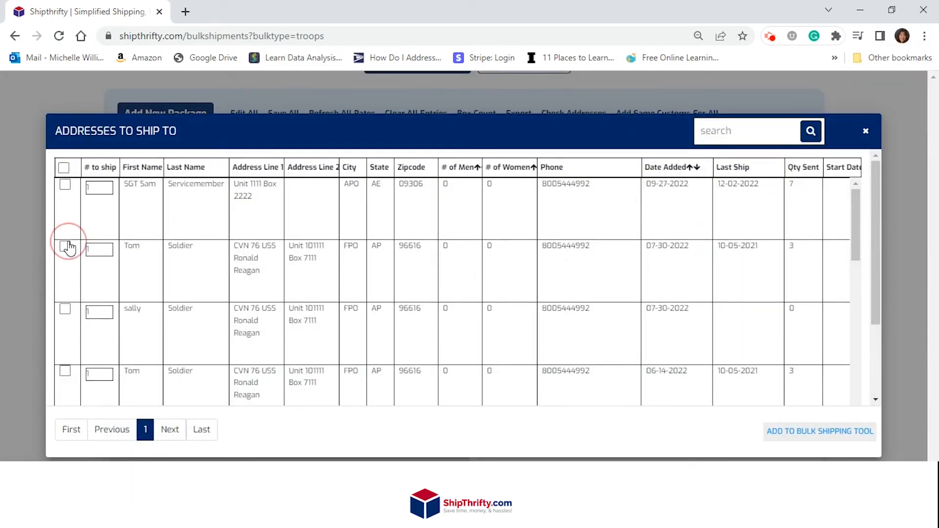
left_click(66, 310)
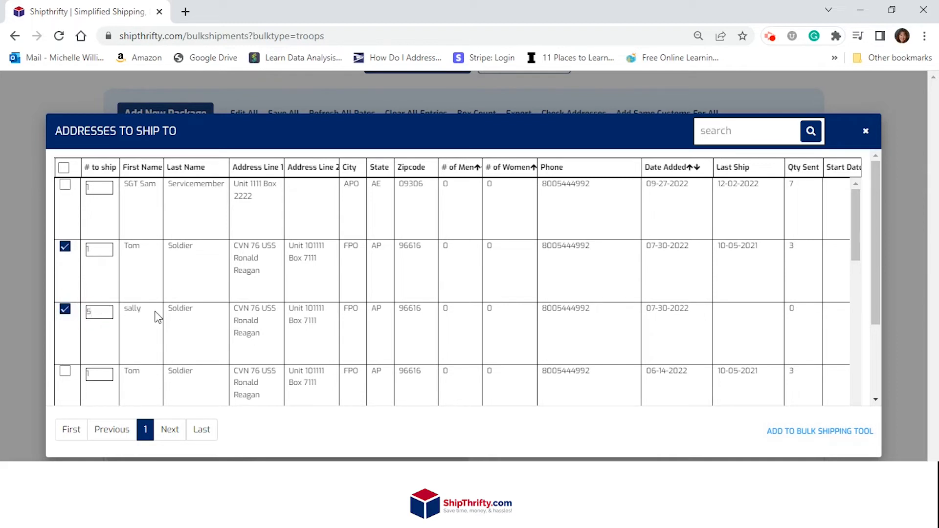
left_click(800, 432)
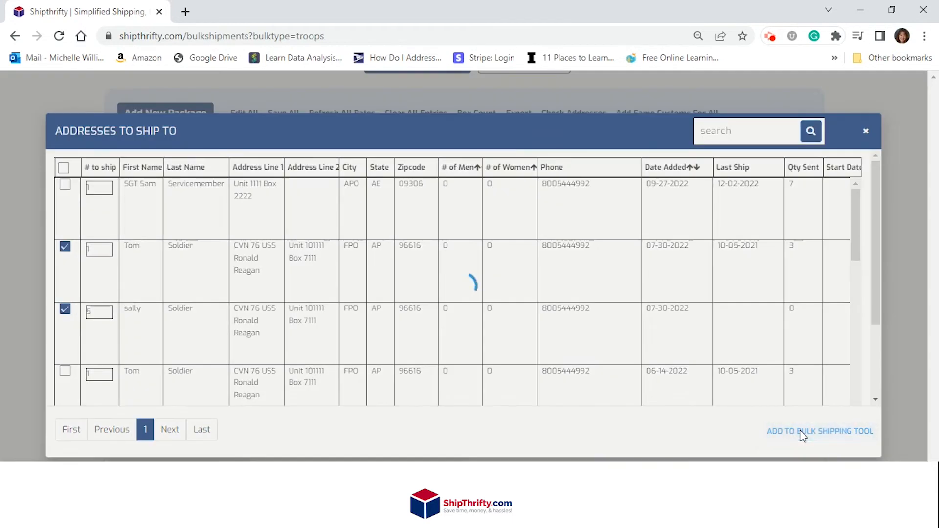
Step: Save all packages, and review the box count per recipient before closing it
scroll(750, 339, "down", 3)
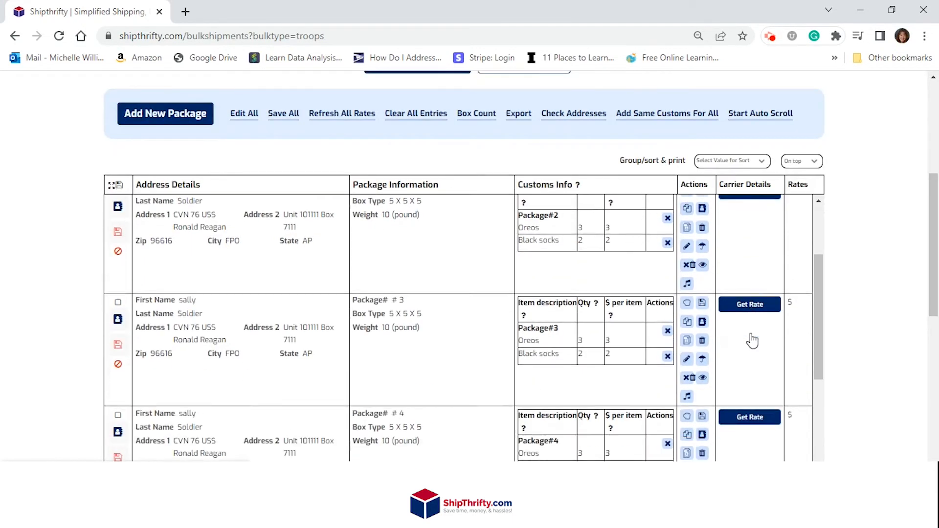
left_click(282, 115)
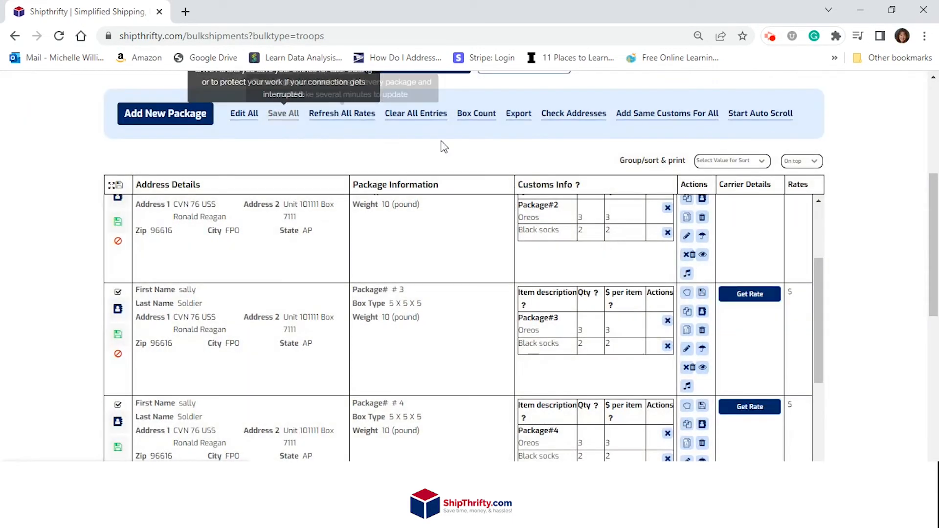
scroll(577, 241, "down", 3)
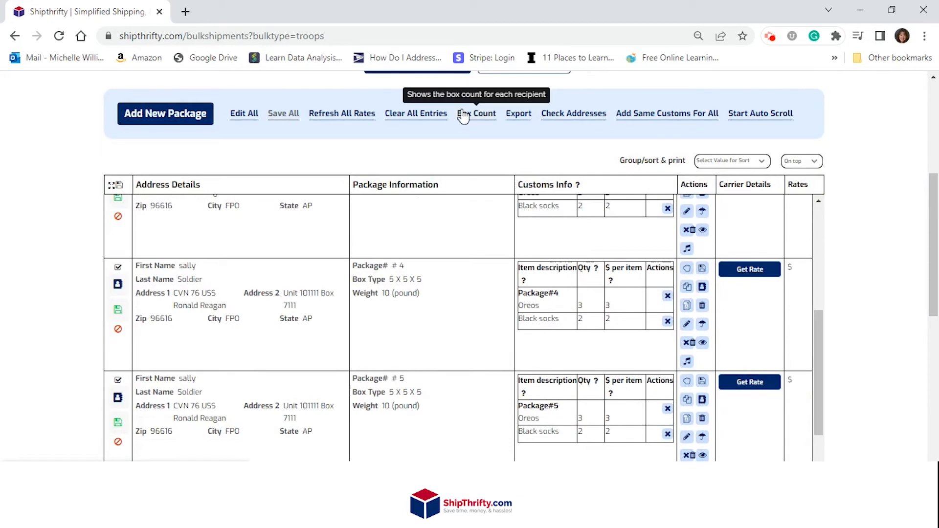
left_click(462, 110)
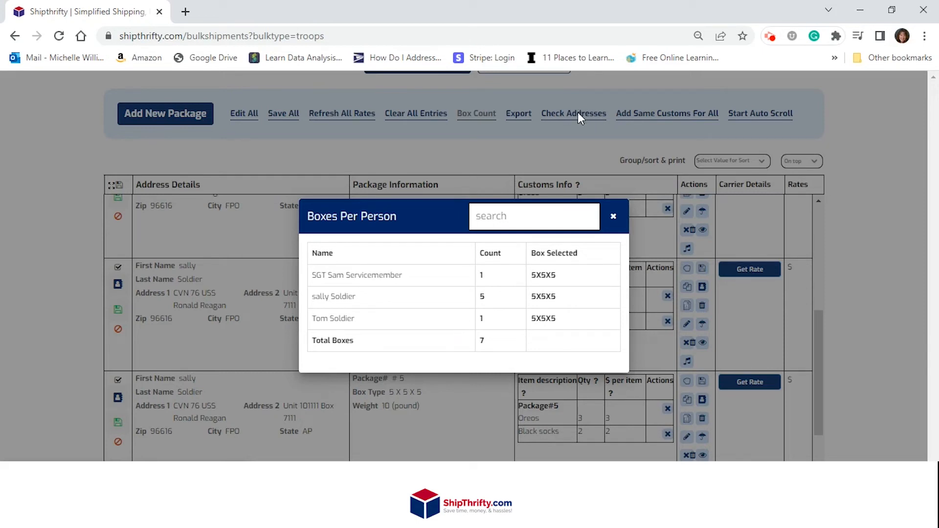
left_click(613, 217)
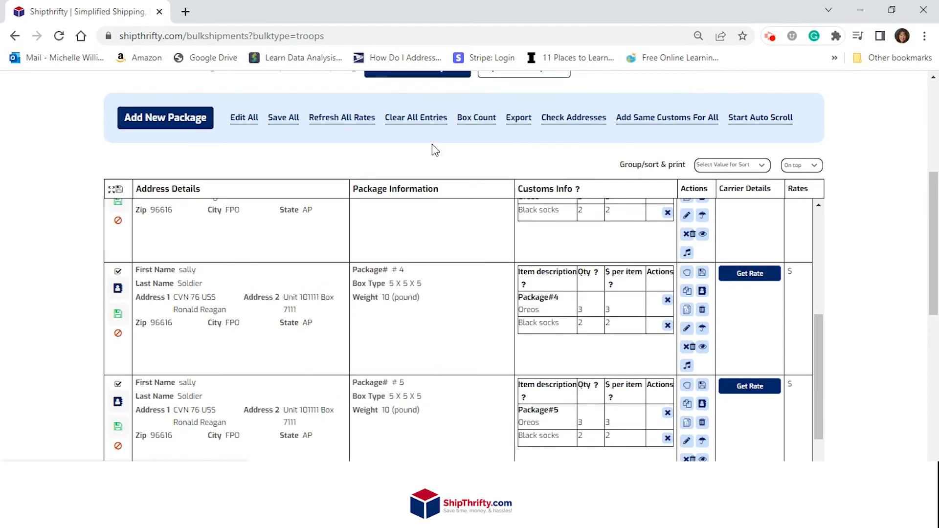
Step: Make package 3 editable and set its city to APO
left_click(245, 220)
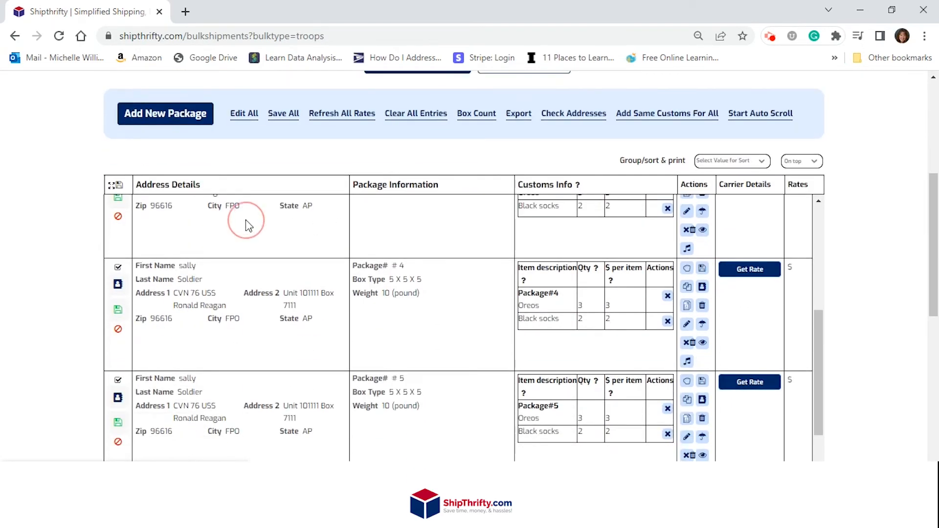
scroll(260, 245, "up", 1)
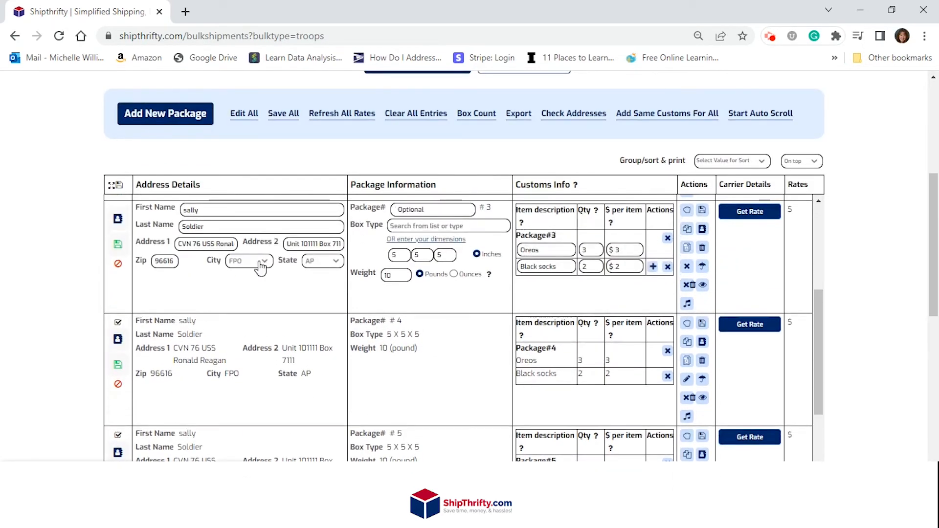
left_click(268, 265)
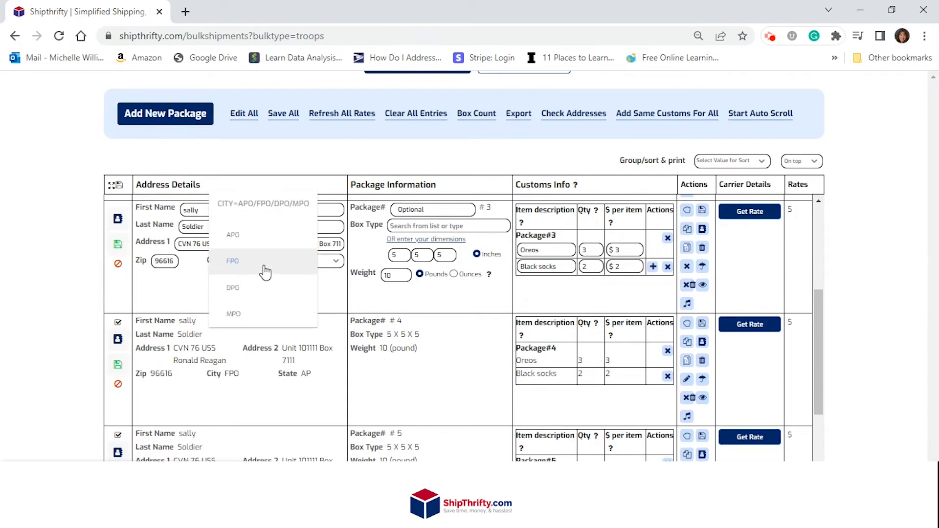
left_click(251, 242)
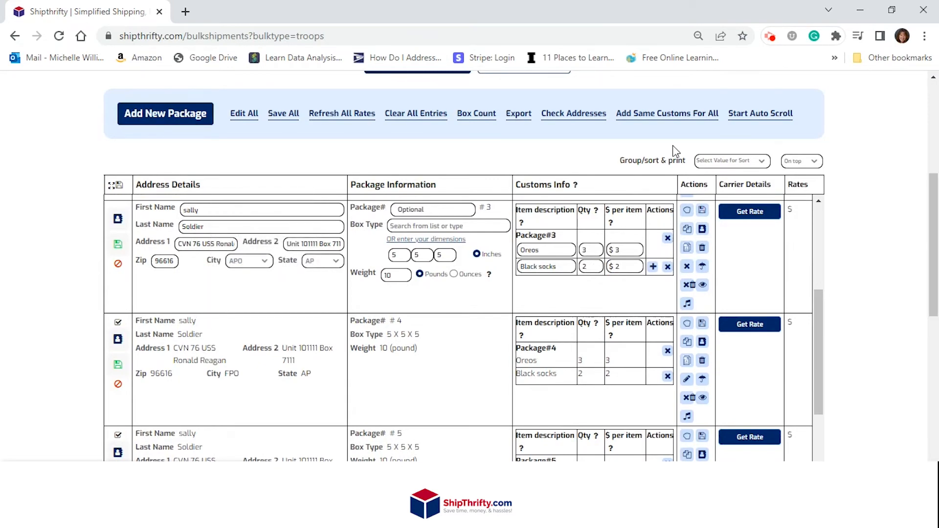
Step: Check all addresses, and use the suggested FPO address for package 3 while saving it to the address book
left_click(580, 114)
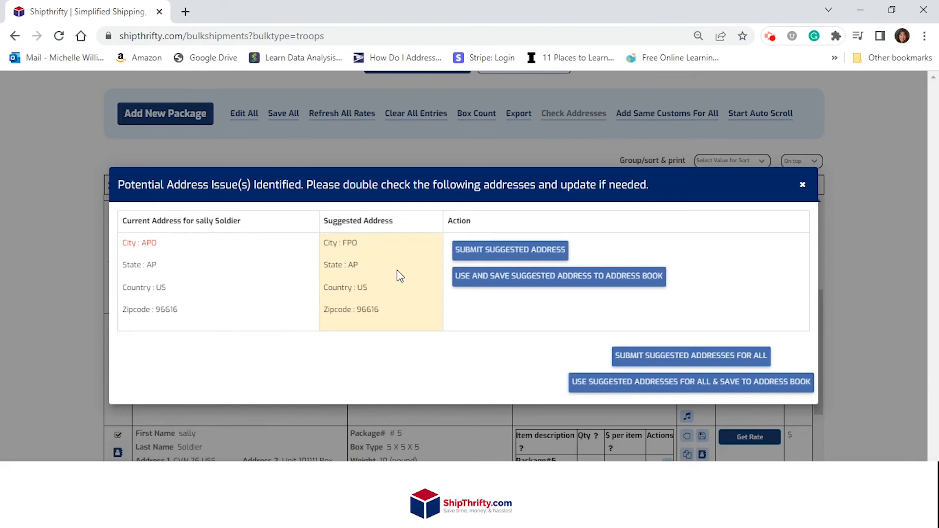
left_click(560, 284)
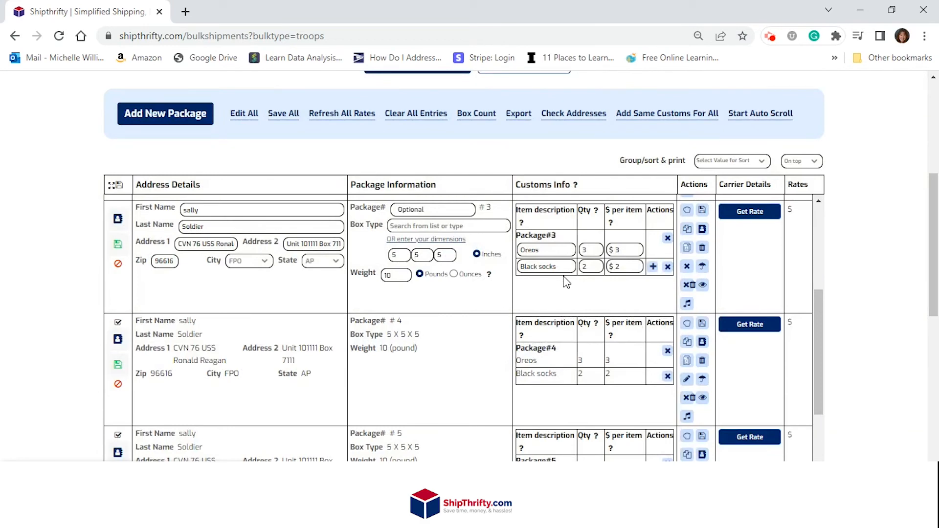
Step: Delete package 5 from the order
scroll(564, 283, "down", 5)
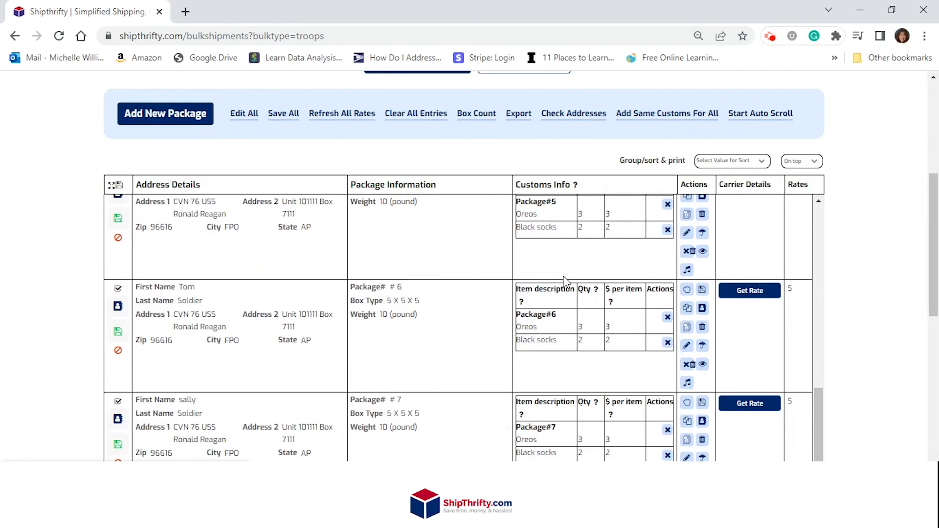
scroll(565, 281, "up", 2)
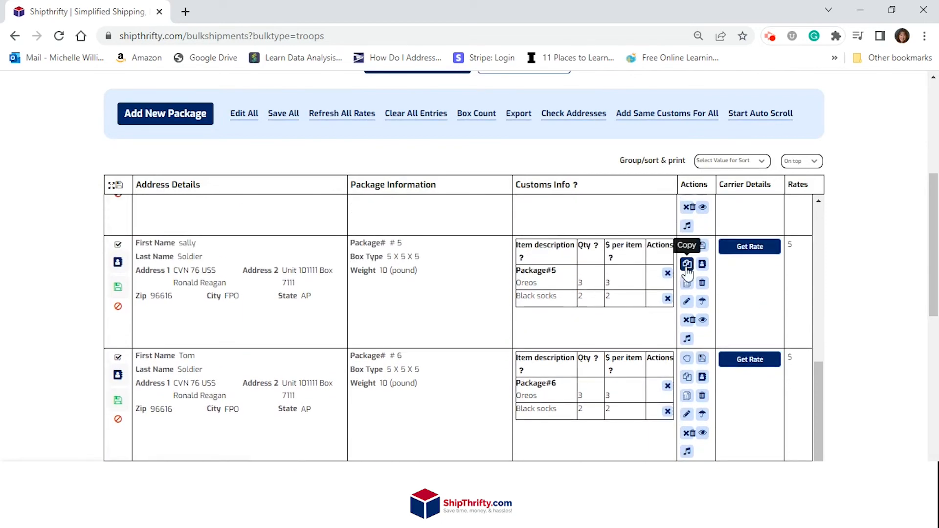
left_click(702, 283)
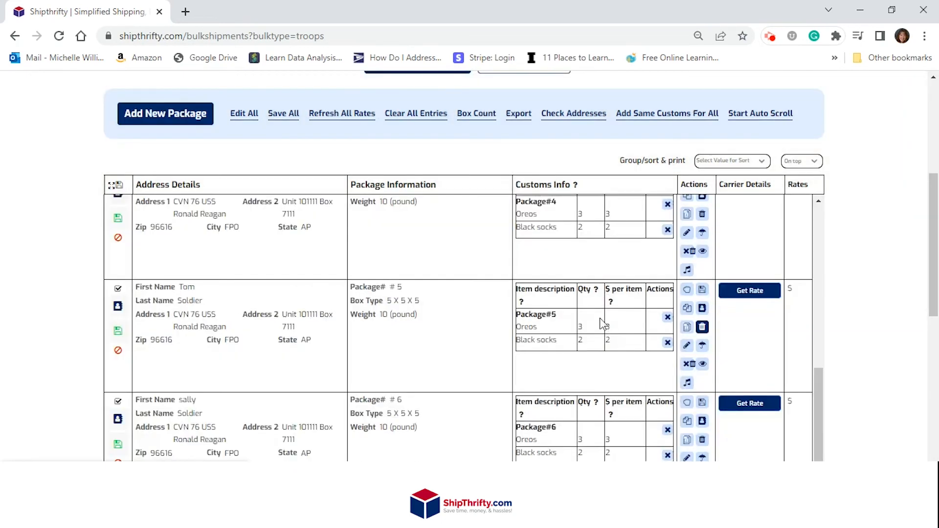
Step: Bulk delete the shipments from package 3 through package 6
left_click(688, 362)
left_click(491, 259)
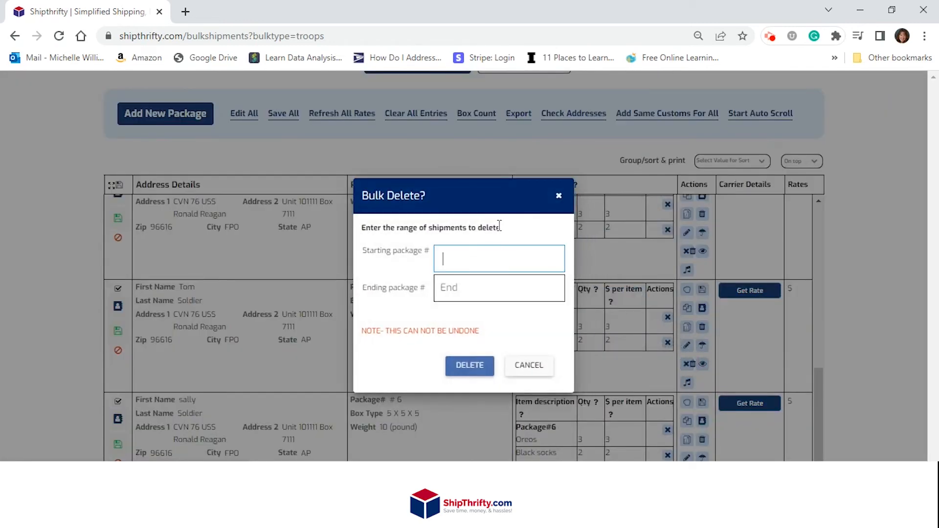
type("3")
left_click(479, 293)
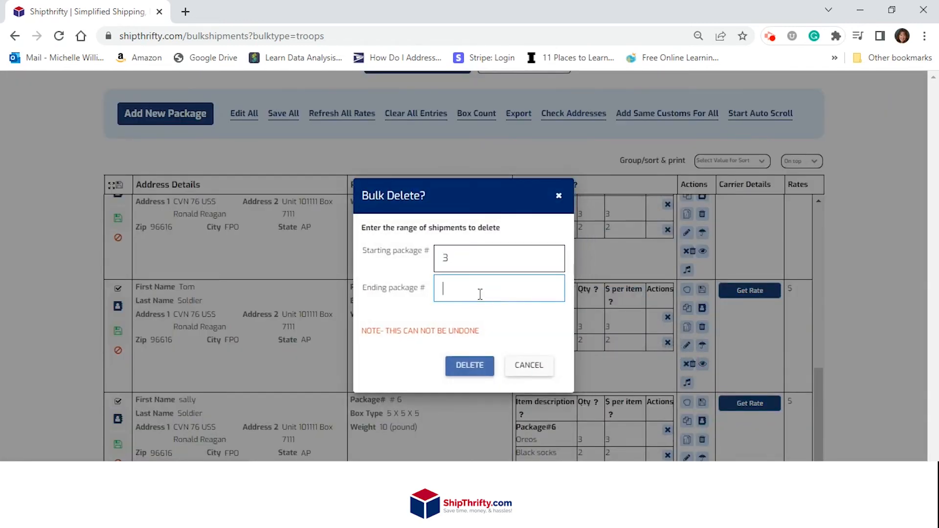
type("6")
left_click(469, 356)
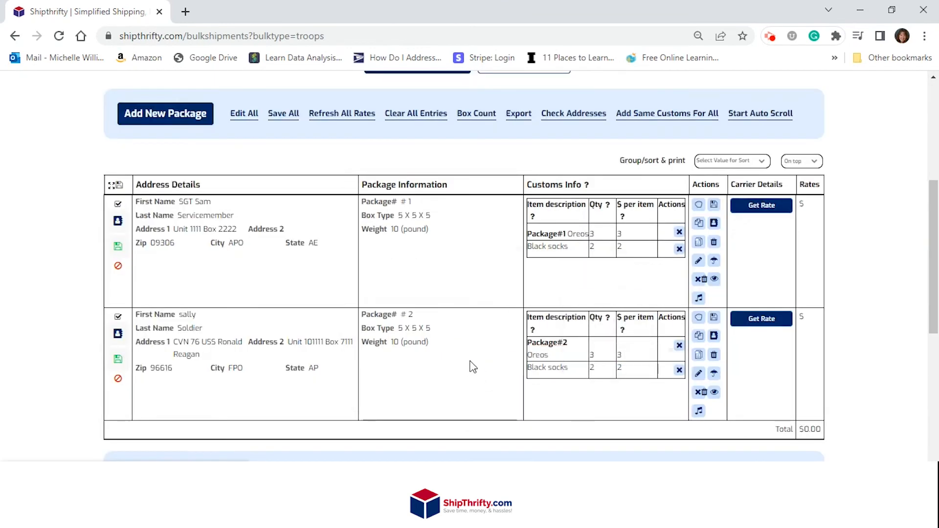
Step: Refresh the shipping rates for all remaining packages
scroll(480, 364, "up", 2)
scroll(481, 363, "down", 1)
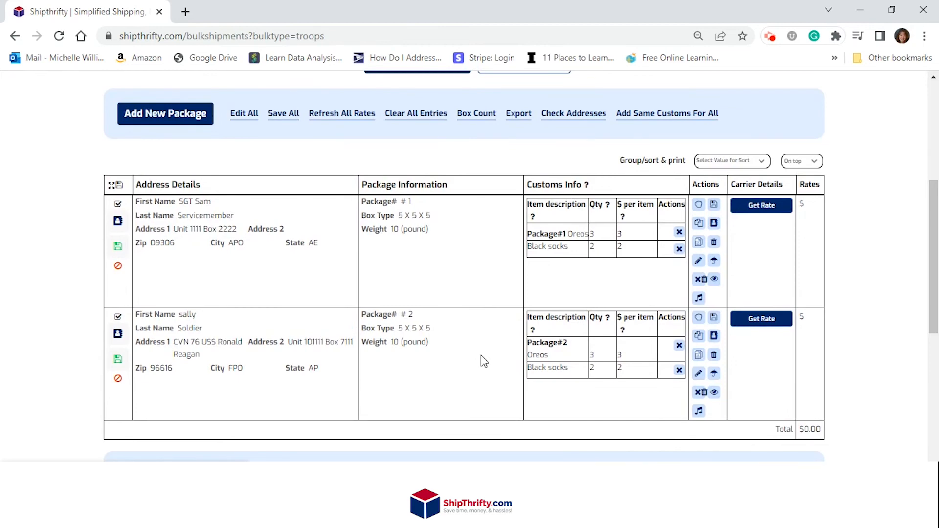
scroll(480, 357, "down", 4)
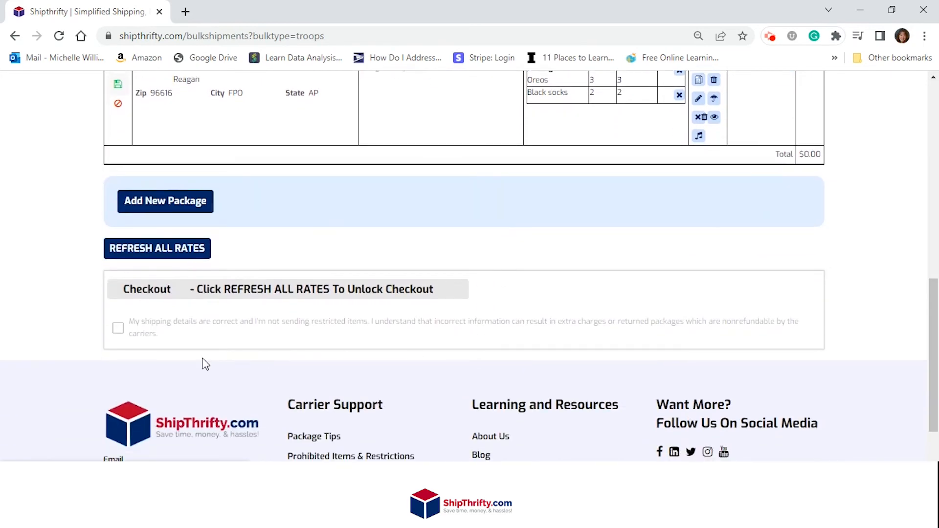
left_click(132, 250)
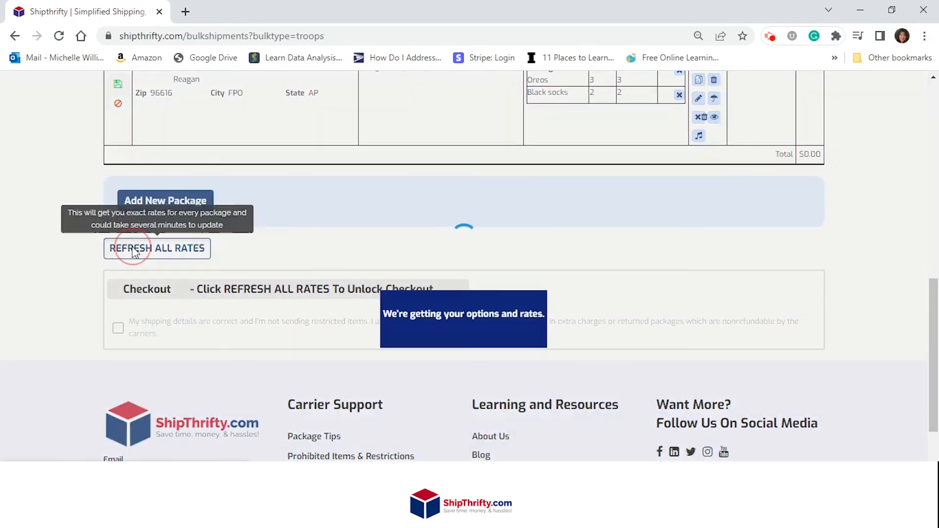
Step: Accept the statement that shipping details are correct with no restricted items, and pay for the two-package order with the preselected saved card
scroll(710, 299, "up", 2)
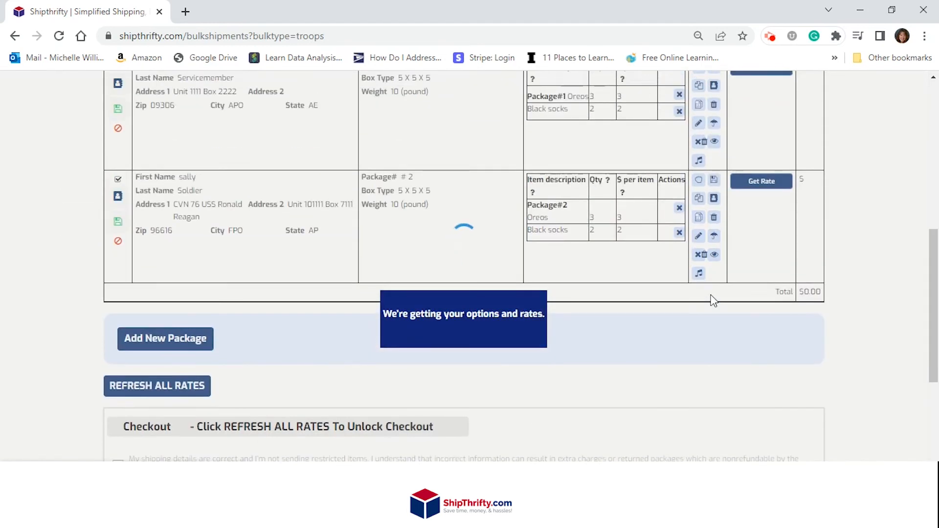
scroll(712, 300, "up", 1)
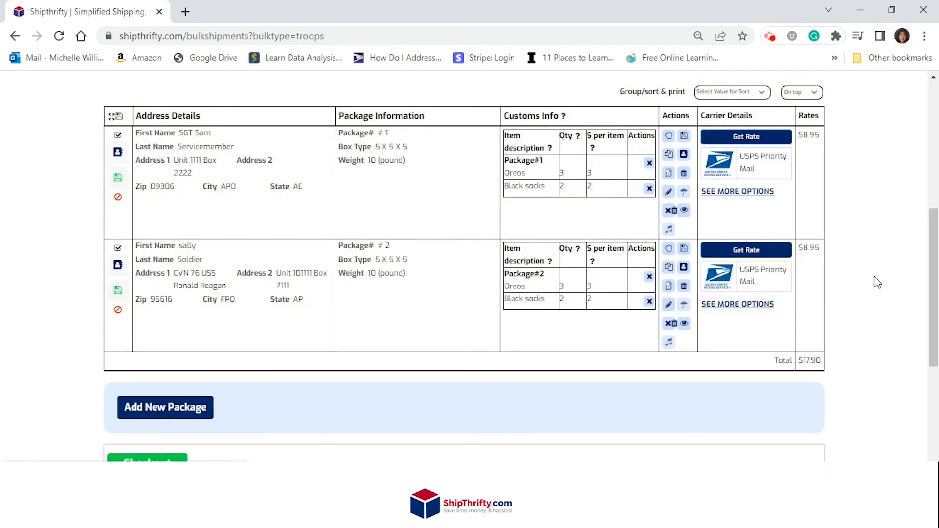
scroll(864, 236, "down", 2)
scroll(863, 235, "down", 1)
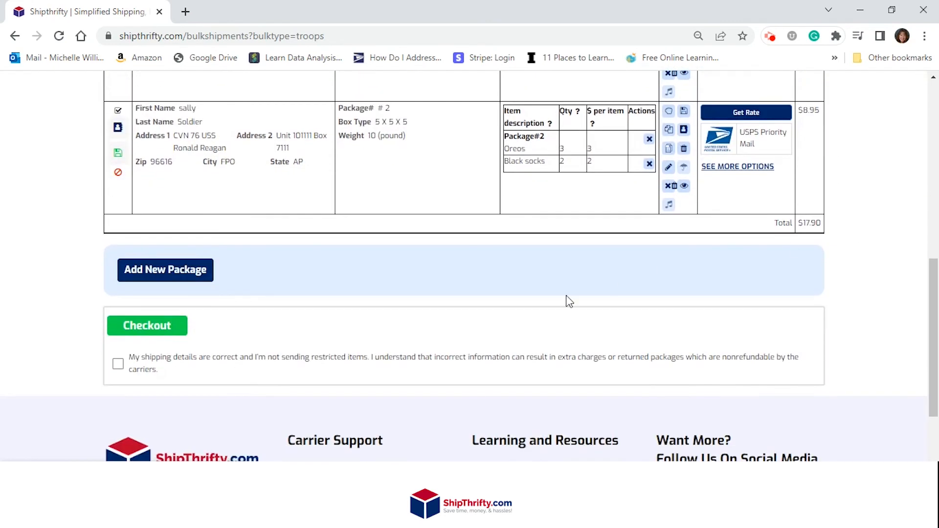
left_click(117, 366)
scroll(453, 347, "down", 1)
scroll(454, 347, "down", 4)
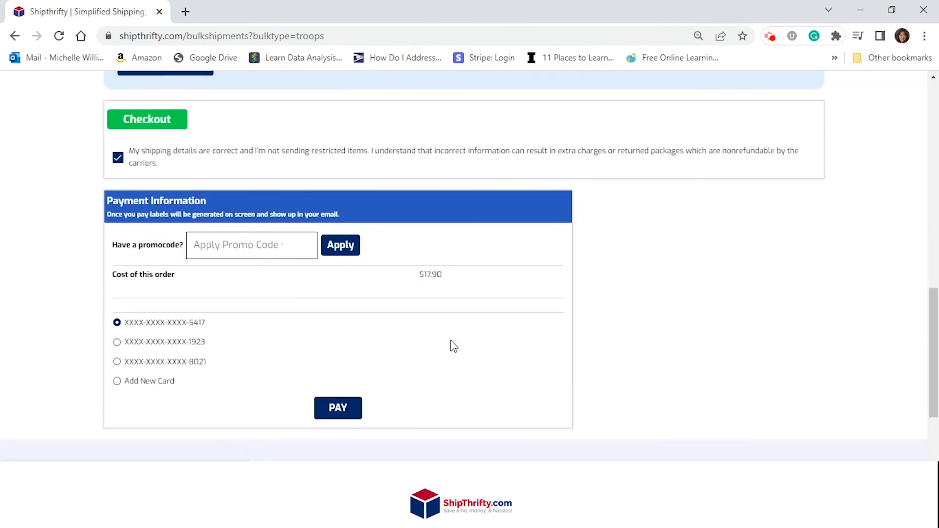
left_click(348, 418)
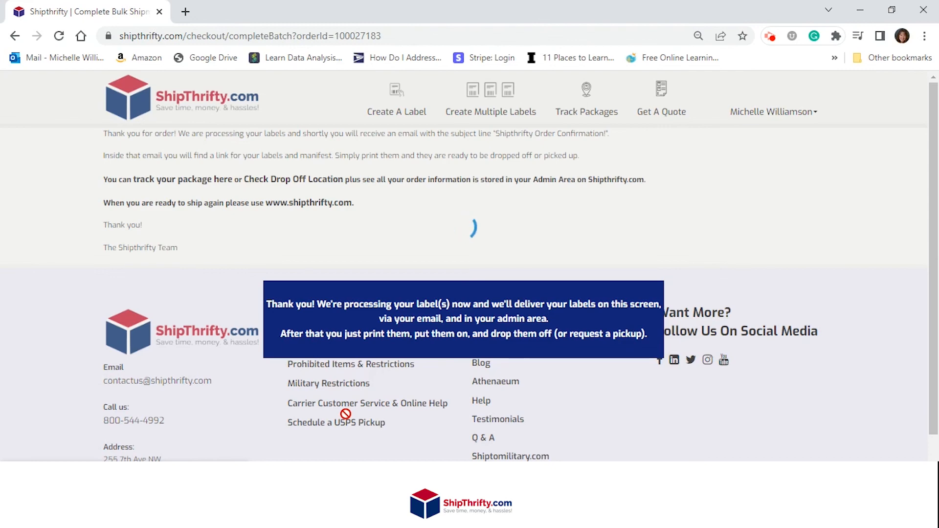
Step: Open the completed order's shipment manifest and review it down to the USPS acceptance barcode
scroll(812, 136, "down", 1)
scroll(802, 123, "down", 1)
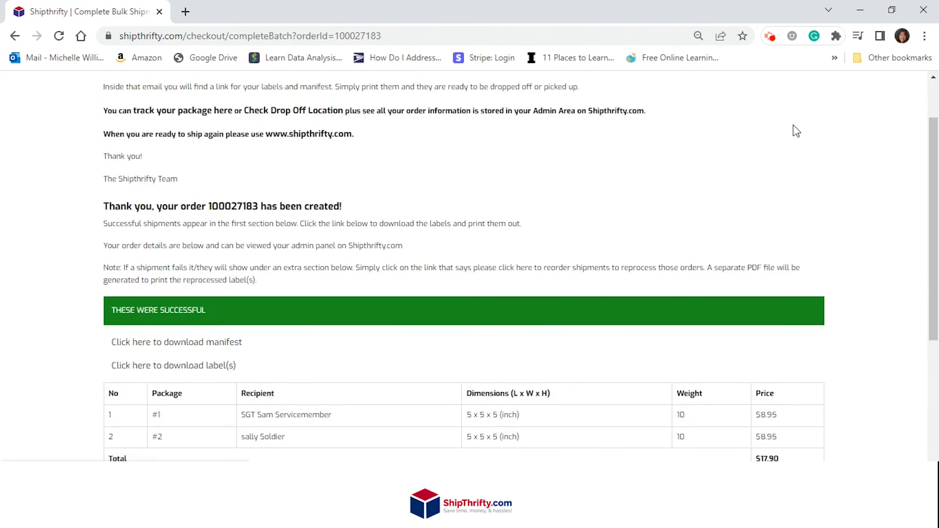
scroll(784, 138, "down", 1)
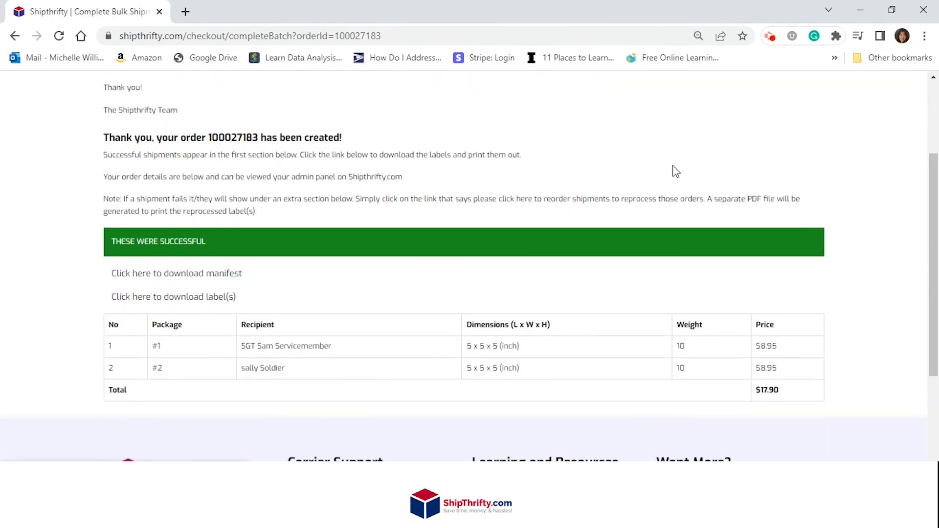
left_click(203, 276)
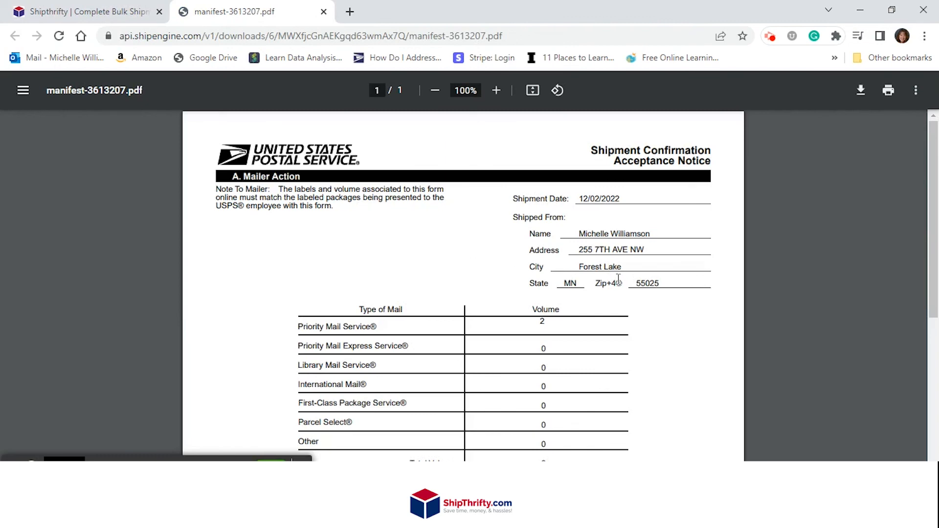
scroll(619, 279, "down", 3)
scroll(619, 280, "down", 3)
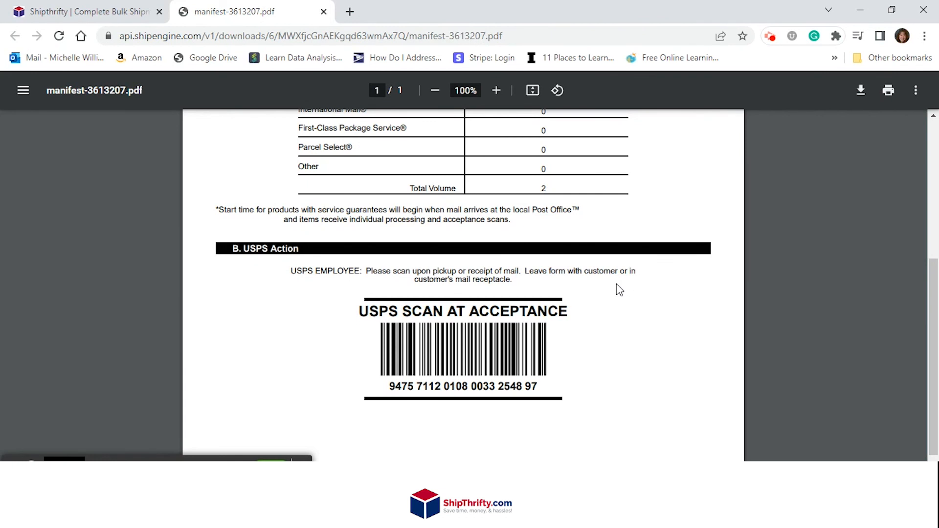
Step: Return to the order confirmation page and open the PDF of the shipping labels
left_click(58, 15)
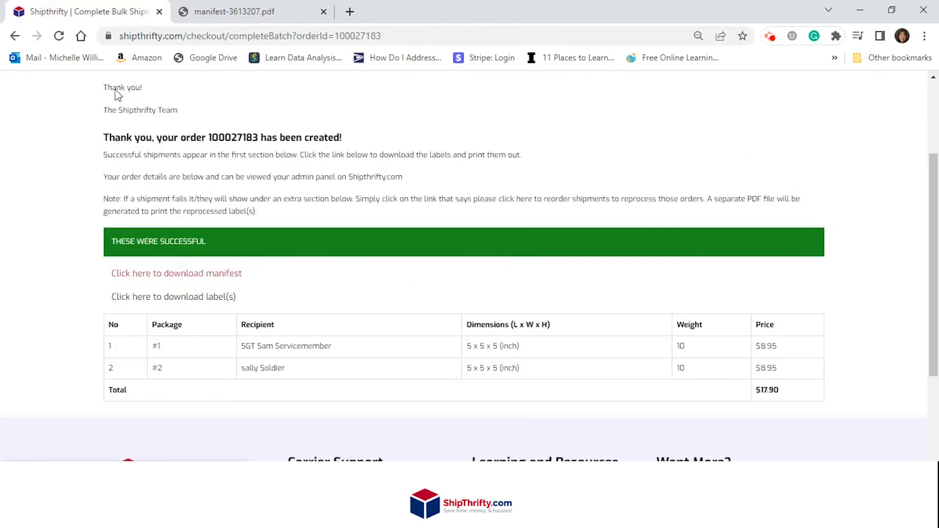
left_click(166, 297)
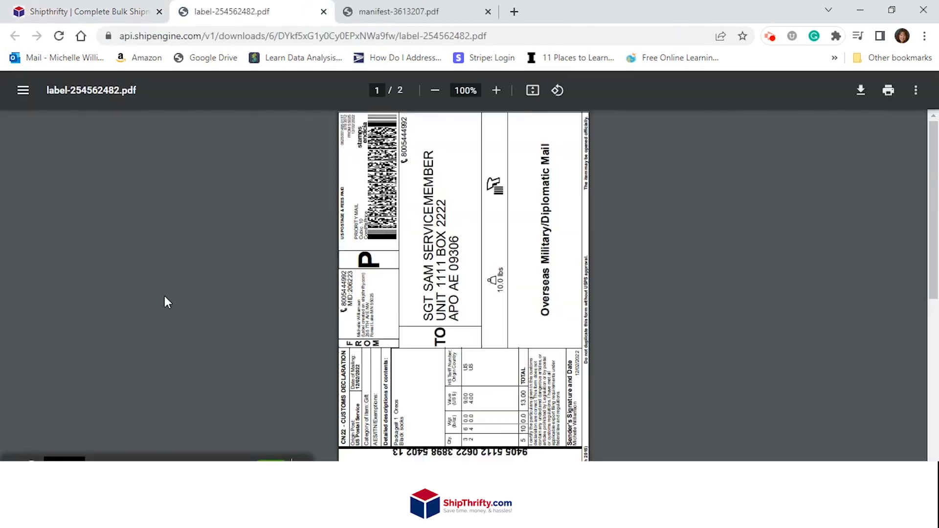